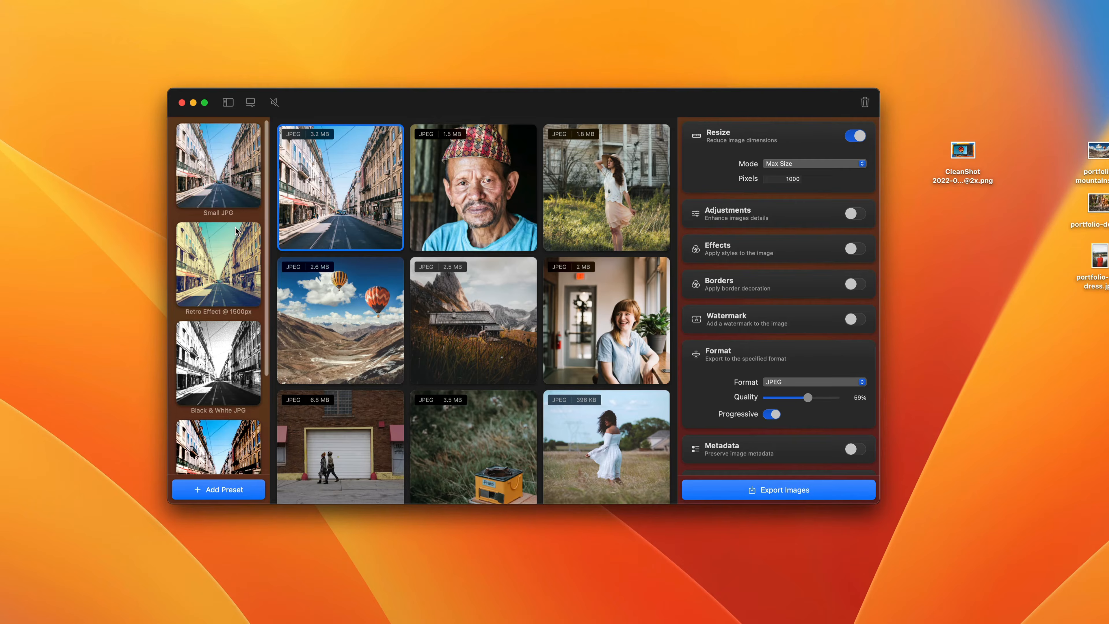
- Apply the Realmac Filter preset to the images and review its effect, watermark and format settings
{"action": "scroll", "coordinate": [235, 231], "scroll_direction": "up", "scroll_amount": 3}
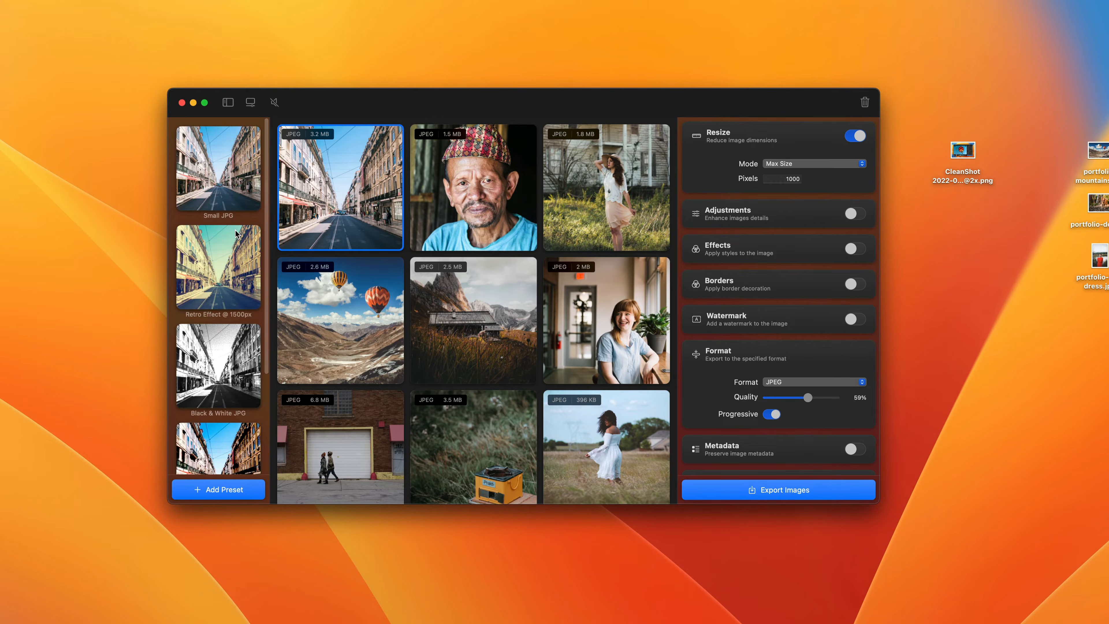
{"action": "scroll", "coordinate": [235, 231], "scroll_direction": "down", "scroll_amount": 5}
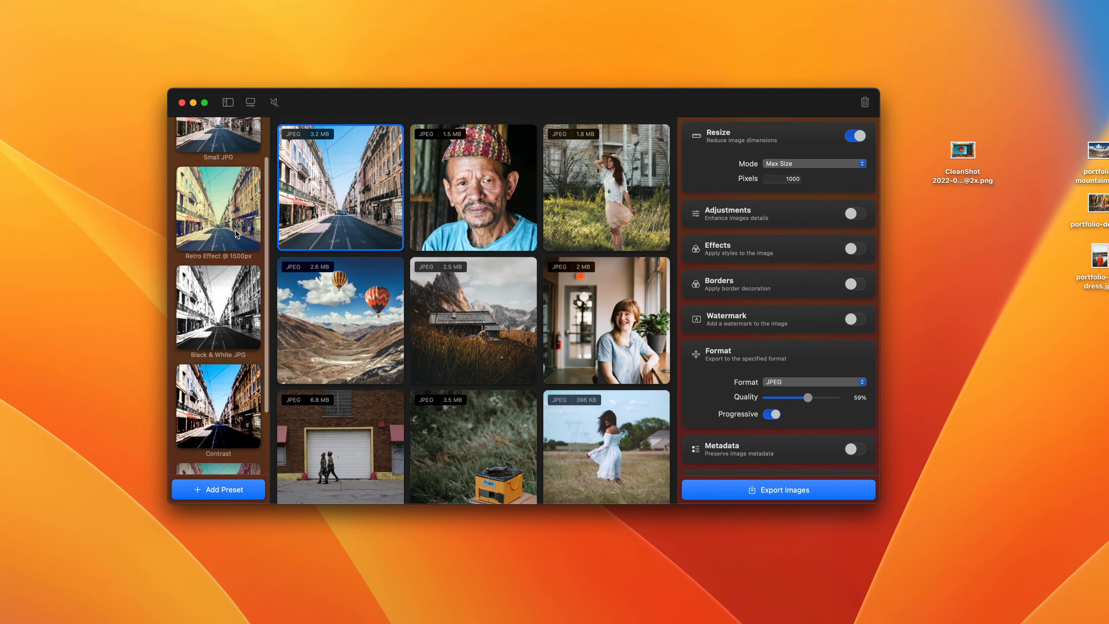
{"action": "left_click", "coordinate": [227, 412]}
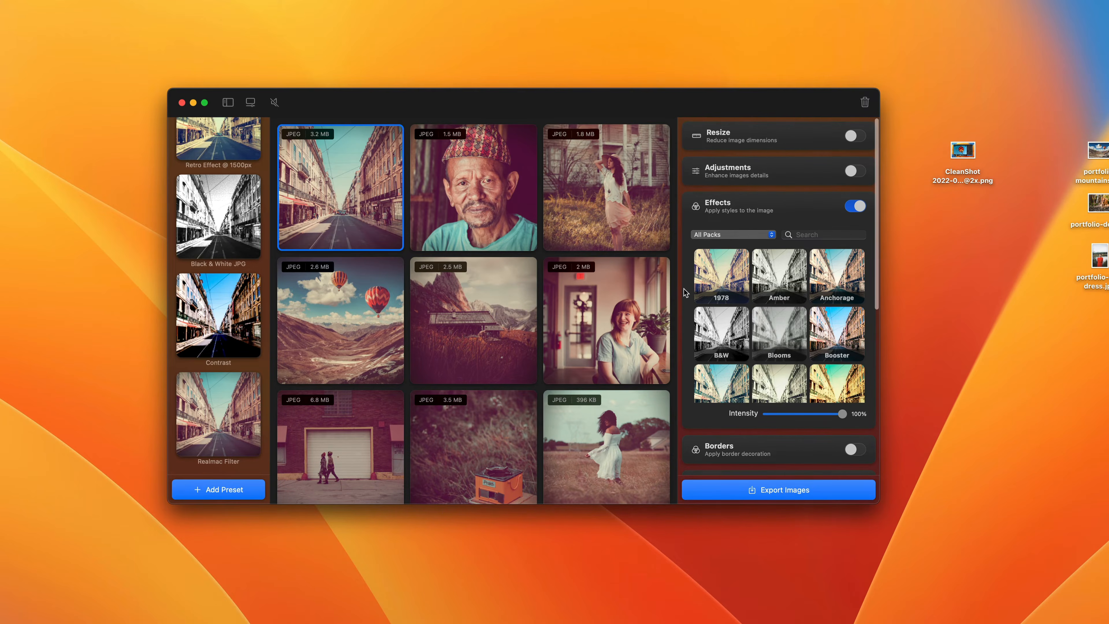
{"action": "scroll", "coordinate": [684, 289], "scroll_direction": "down", "scroll_amount": 5}
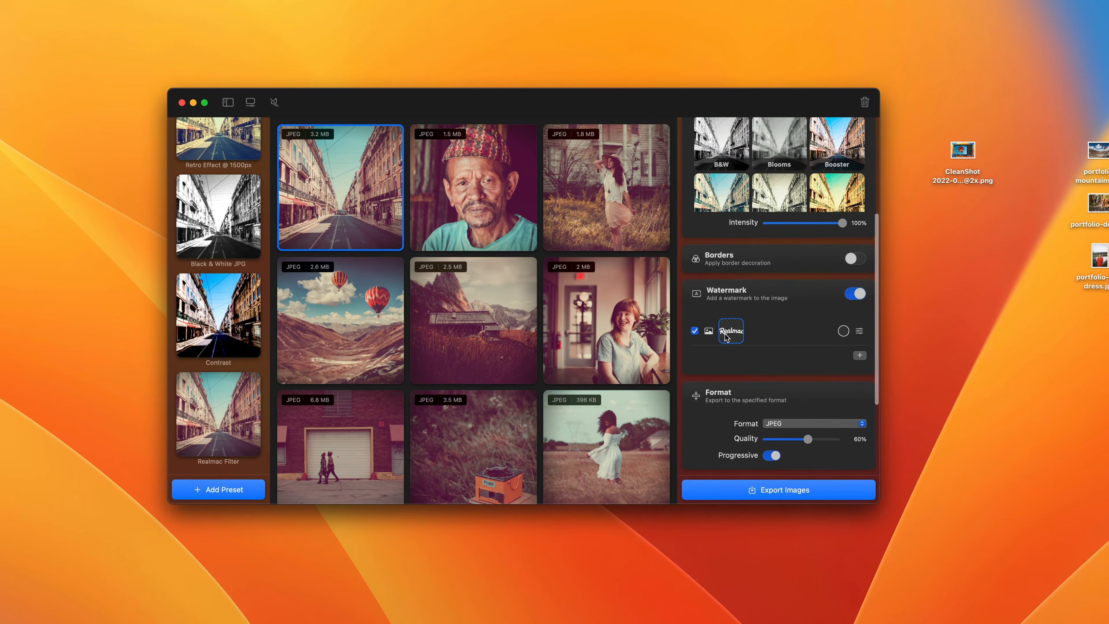
{"action": "scroll", "coordinate": [724, 334], "scroll_direction": "down", "scroll_amount": 3}
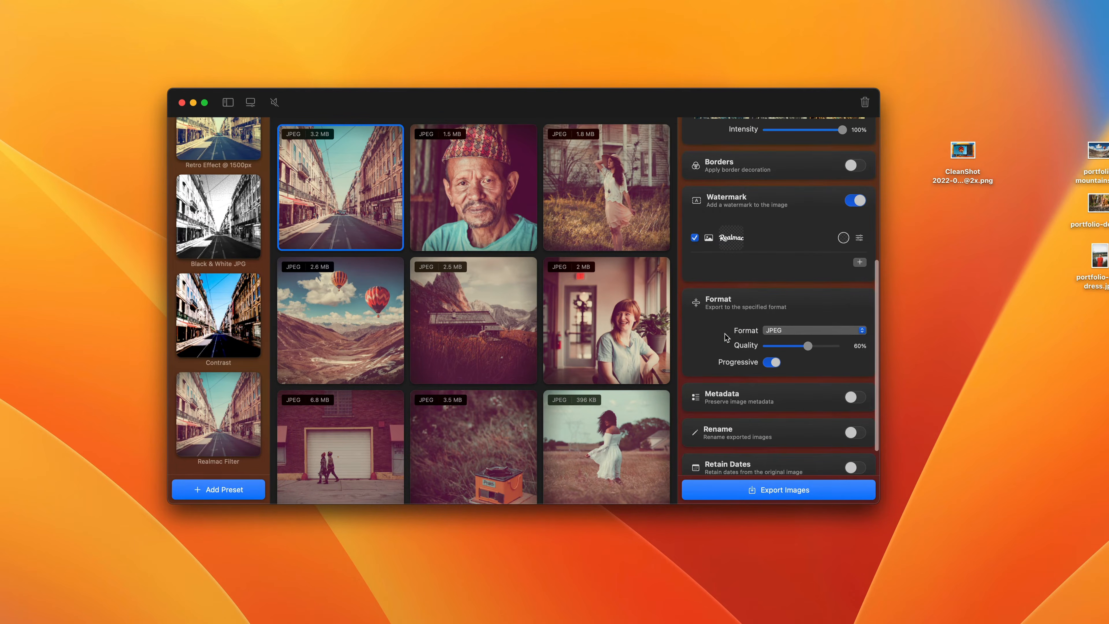
- Open the street photo in the single-image view and compare the original and filtered versions using the split divider
{"action": "double_click", "coordinate": [327, 213]}
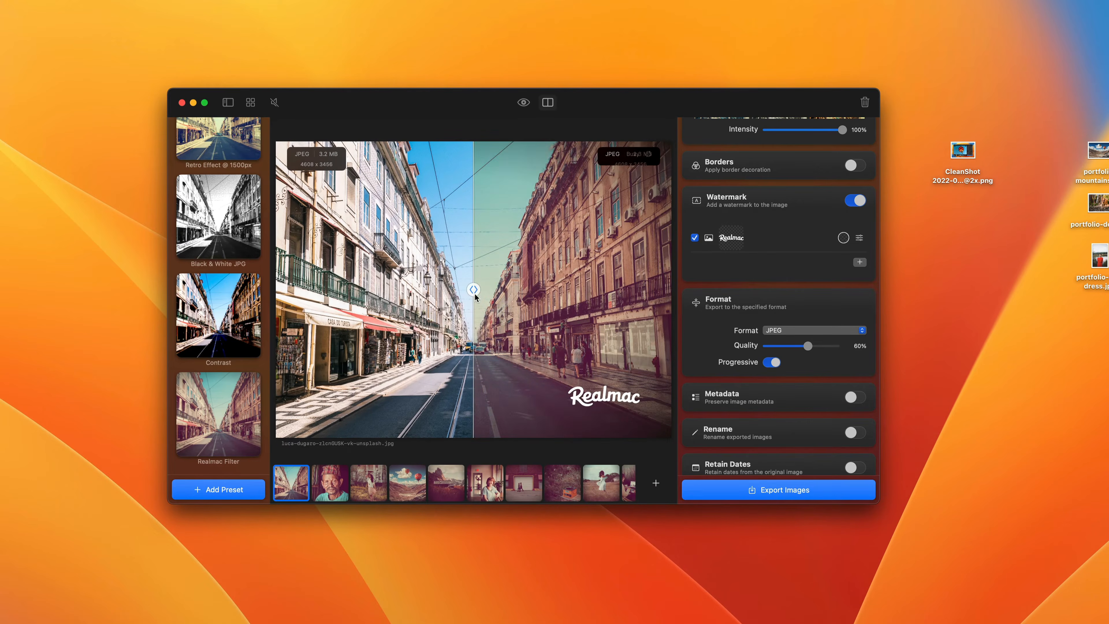
{"action": "left_click_drag", "start_coordinate": [473, 292], "coordinate": [687, 299]}
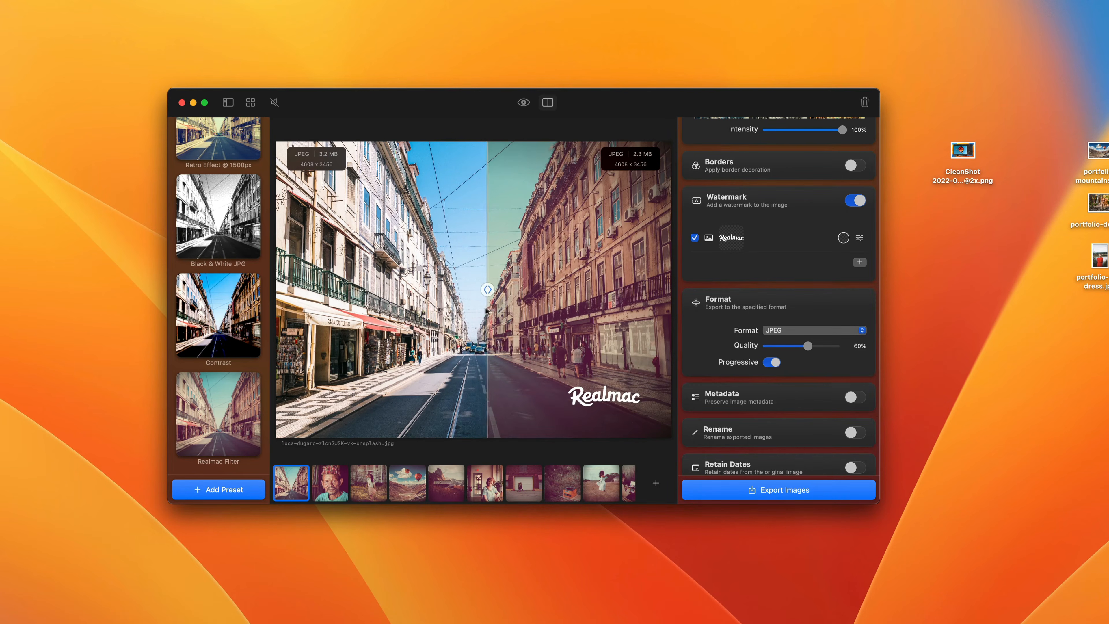
- Apply the Small JPG preset and review its resize and format settings
{"action": "scroll", "coordinate": [218, 288], "scroll_direction": "up", "scroll_amount": 5}
{"action": "left_click", "coordinate": [218, 169]}
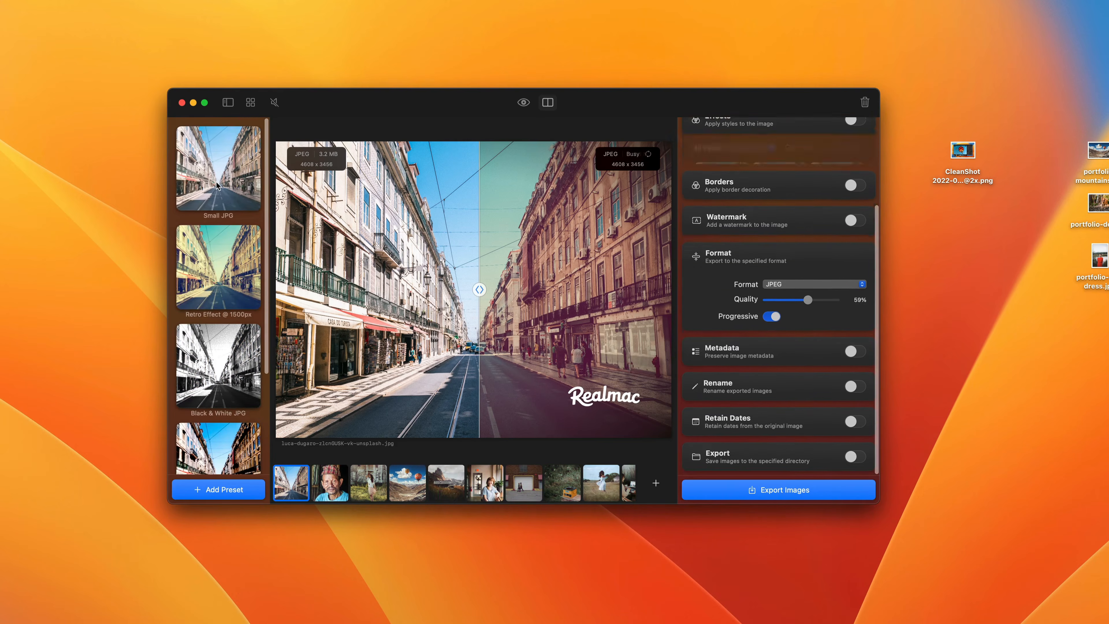
{"action": "scroll", "coordinate": [758, 299], "scroll_direction": "up", "scroll_amount": 5}
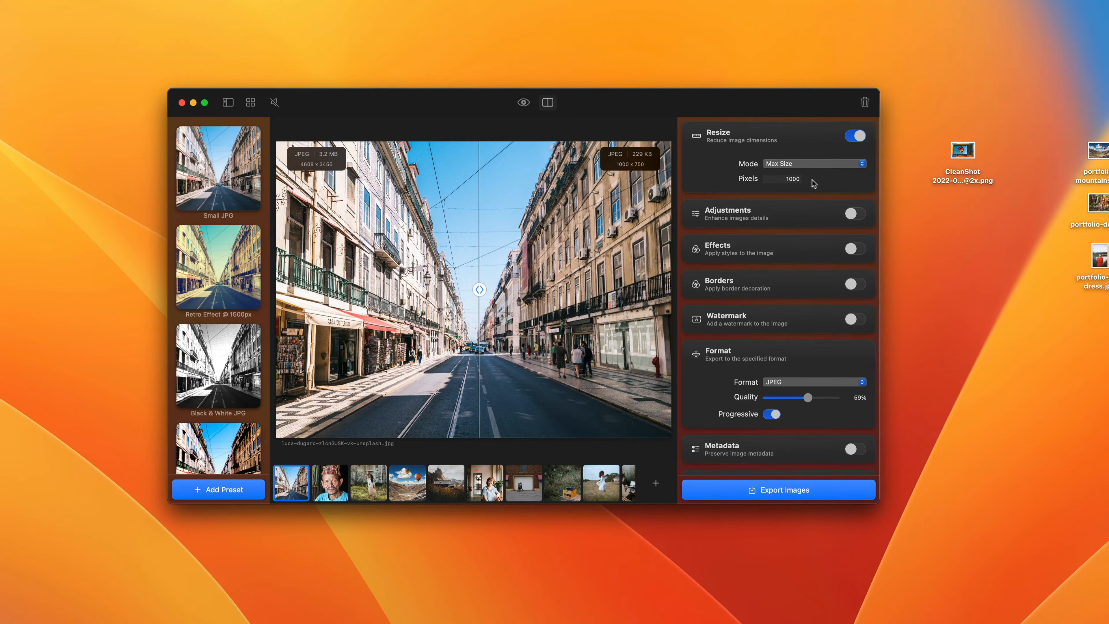
{"action": "scroll", "coordinate": [795, 335], "scroll_direction": "down", "scroll_amount": 3}
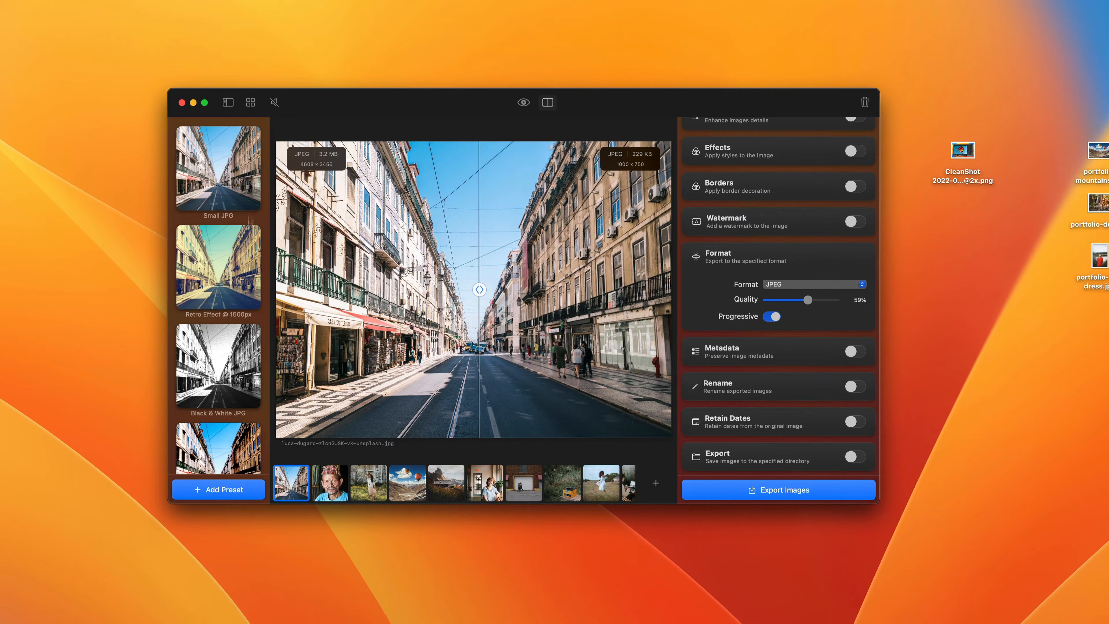
- Hide the presets sidebar and show it again
{"action": "left_click", "coordinate": [228, 102]}
{"action": "left_click", "coordinate": [228, 103]}
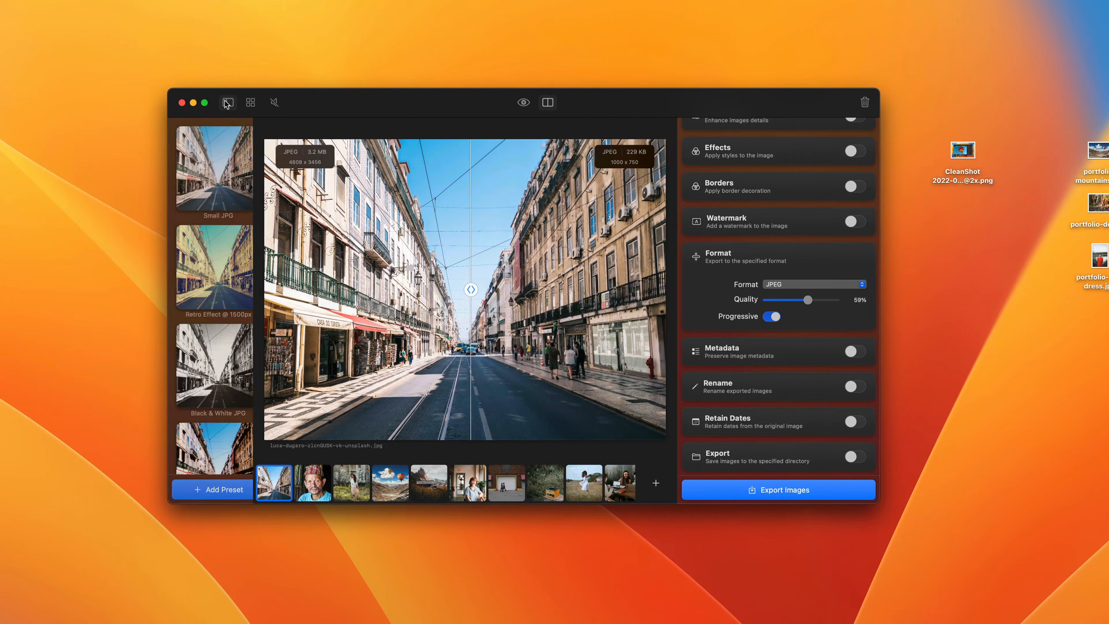
{"action": "left_click", "coordinate": [227, 102]}
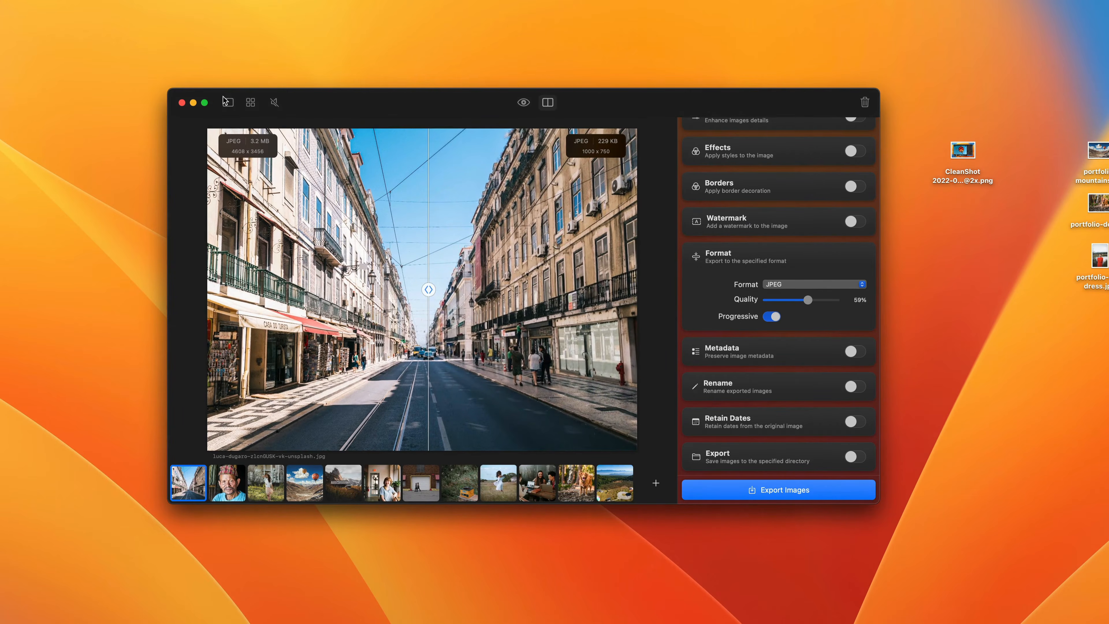
{"action": "left_click", "coordinate": [225, 101]}
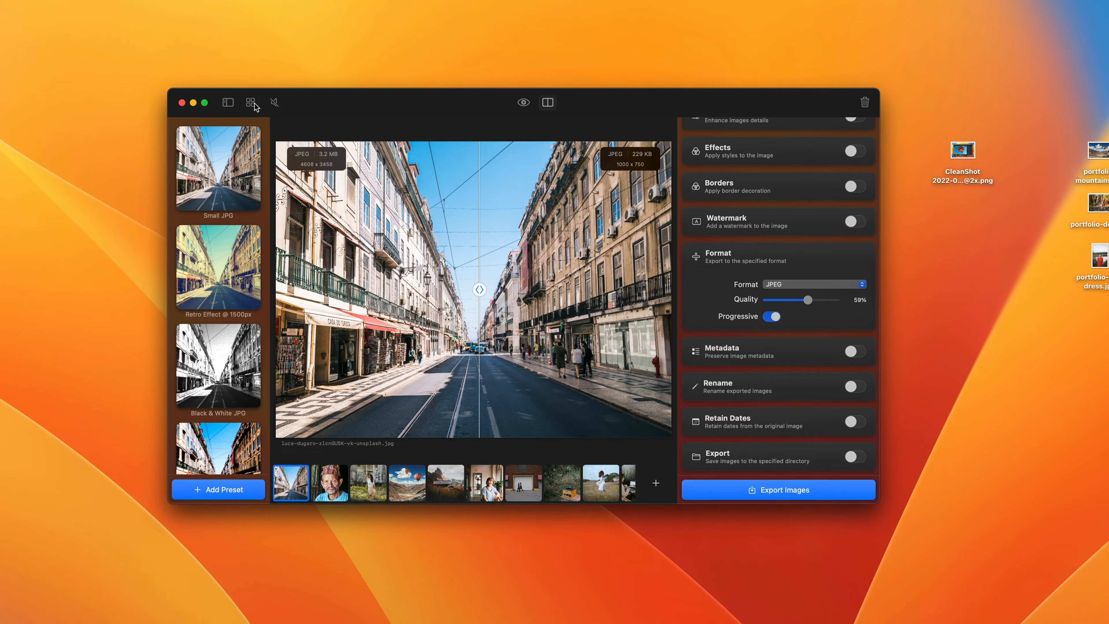
- Return to the image grid and view the presets offered for exporting the portrait photo, without exporting it
{"action": "left_click", "coordinate": [251, 102]}
{"action": "right_click", "coordinate": [491, 210]}
{"action": "mouse_move", "coordinate": [565, 227]}
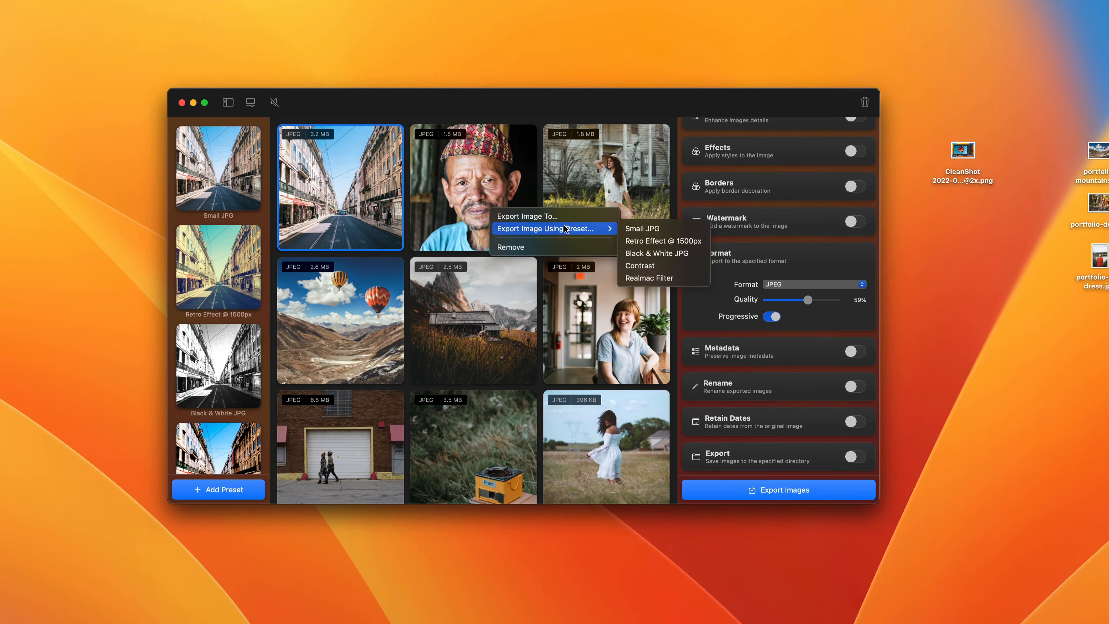
{"action": "left_click", "coordinate": [579, 105]}
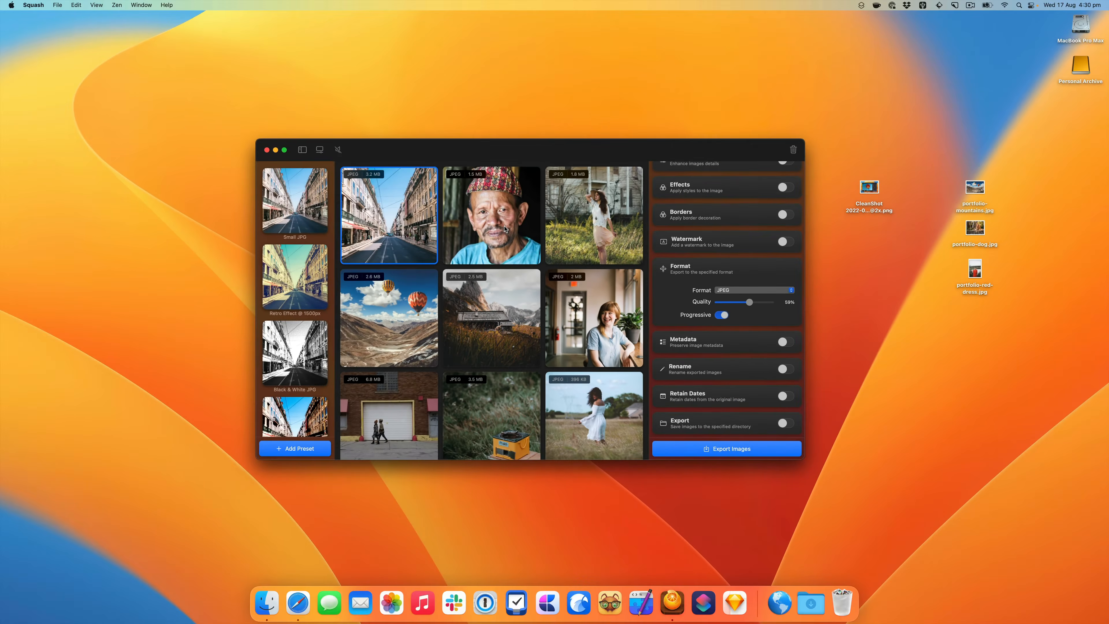
- Quit Squash, switch to Shortcuts and show the shortcuts in the Squash folder
{"action": "key", "text": "super+q"}
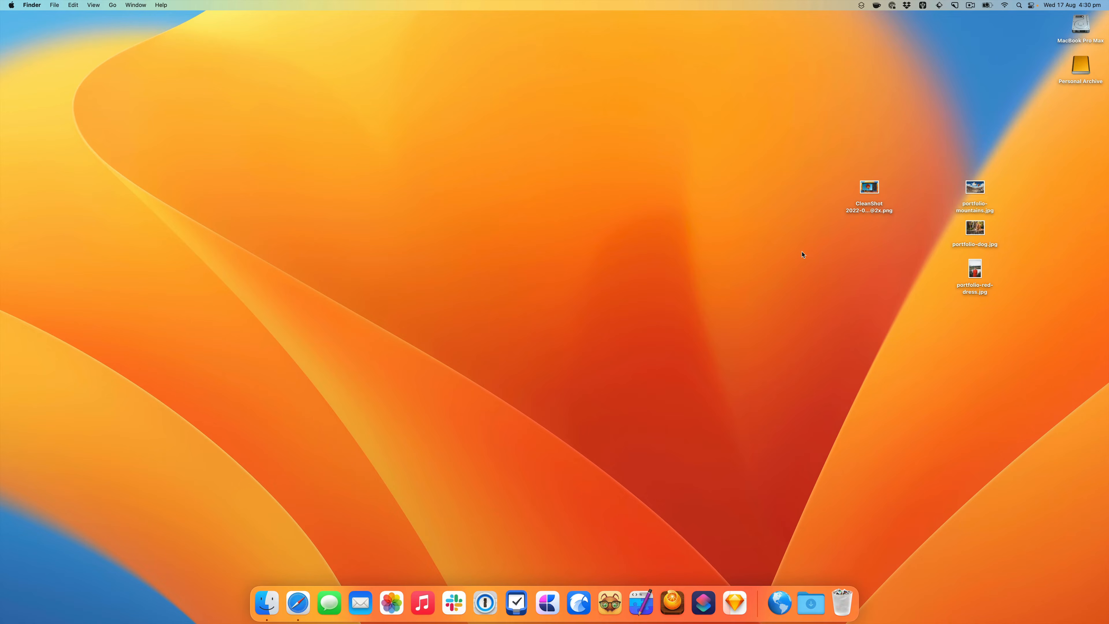
{"action": "left_click", "coordinate": [703, 603]}
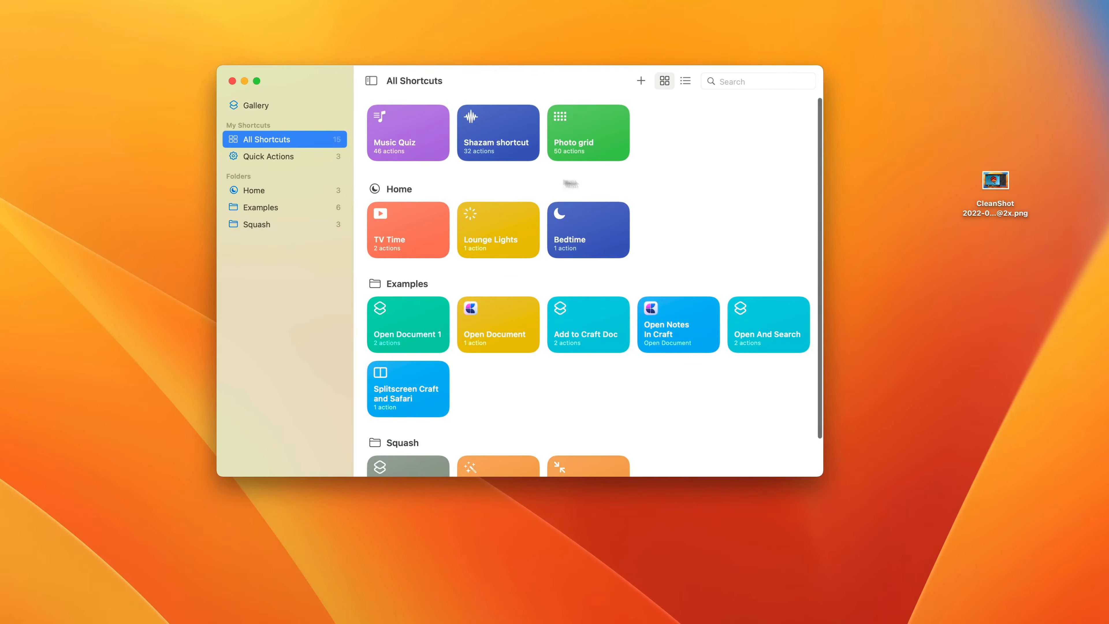
{"action": "left_click", "coordinate": [287, 226]}
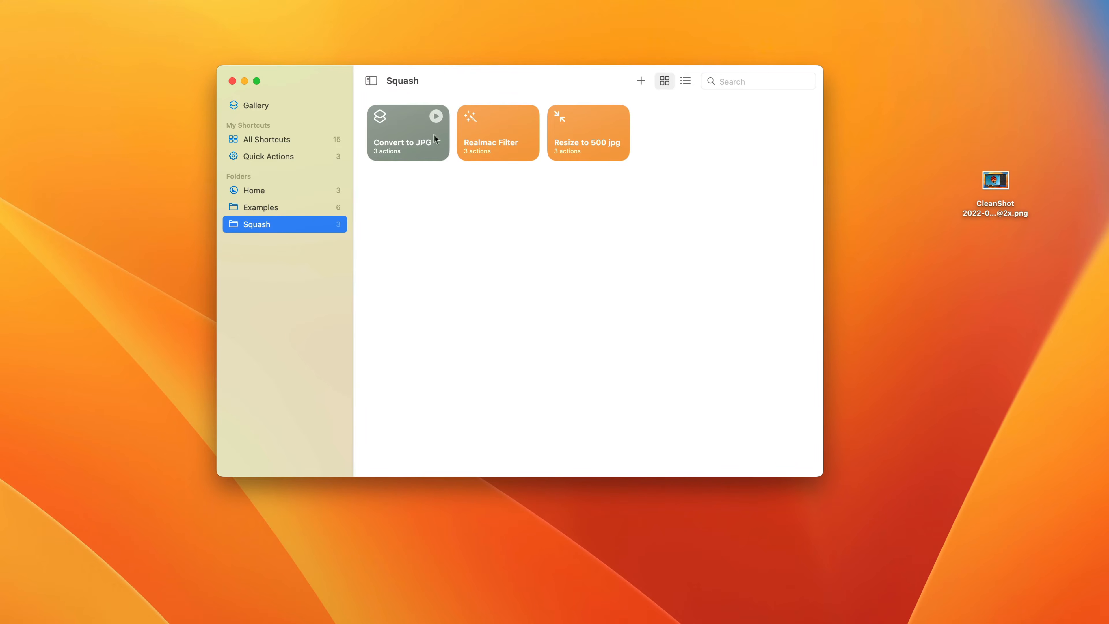
- Open the Realmac Filter shortcut, view the presets available for its export action, and close it without changes
{"action": "mouse_move", "coordinate": [428, 128]}
{"action": "mouse_move", "coordinate": [597, 126]}
{"action": "left_click", "coordinate": [515, 136]}
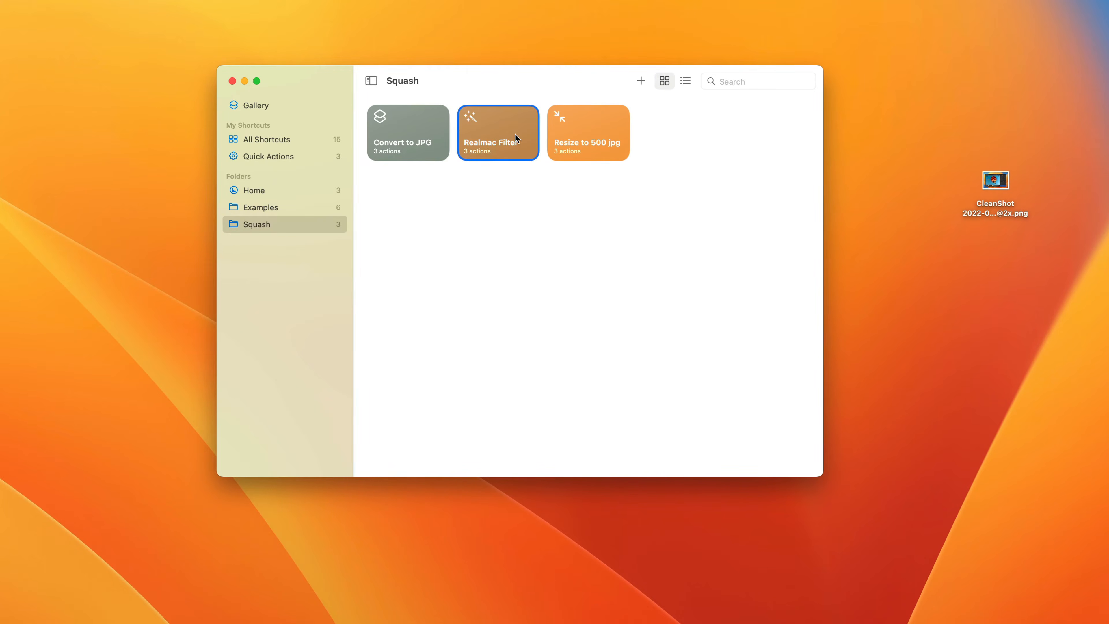
{"action": "double_click", "coordinate": [516, 137]}
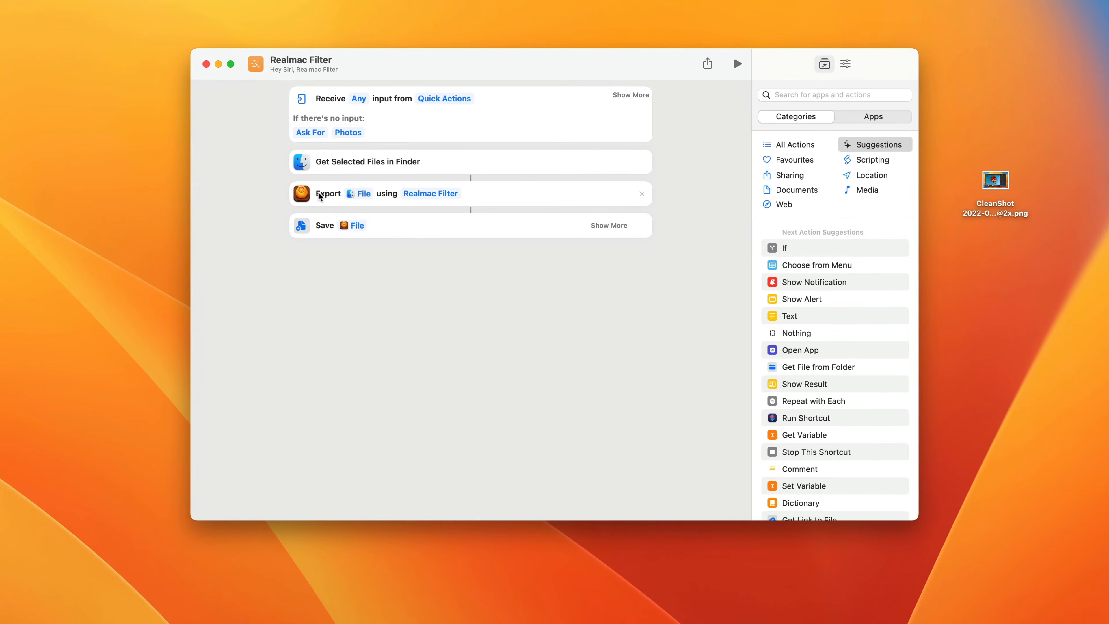
{"action": "left_click", "coordinate": [444, 194]}
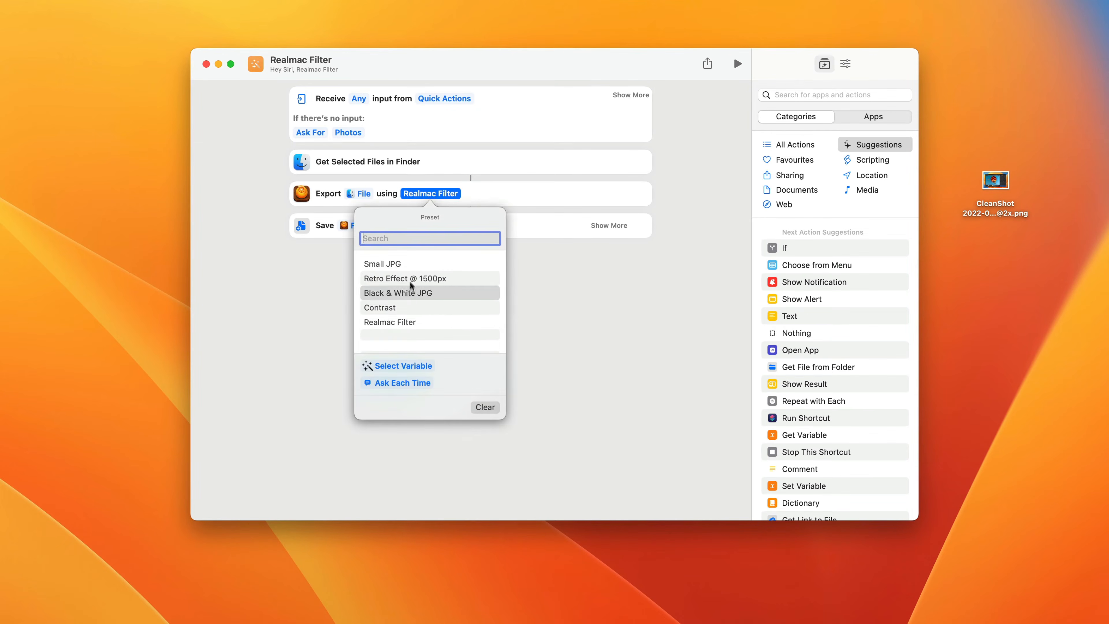
{"action": "left_click", "coordinate": [544, 296]}
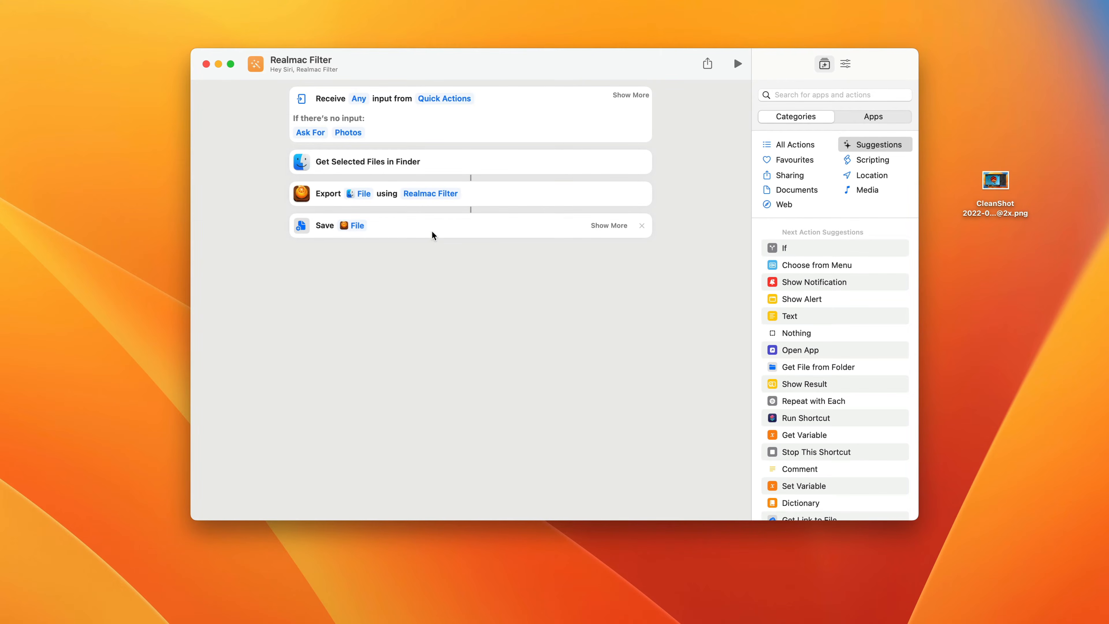
{"action": "left_click", "coordinate": [206, 64]}
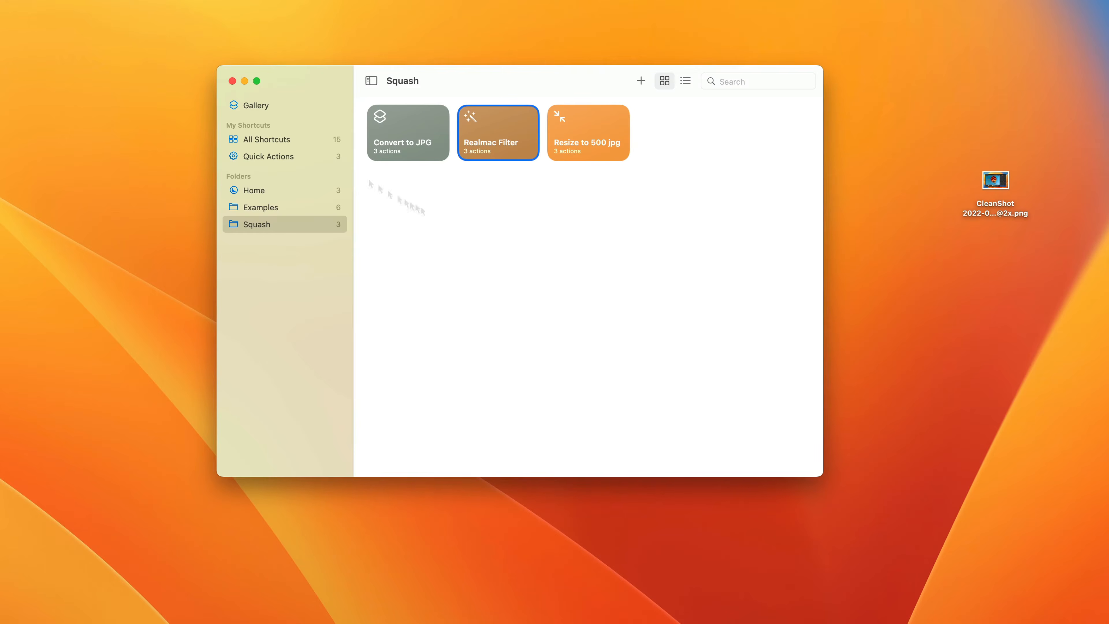
- Open the Resize to 500 jpg shortcut and set its Longest Edge resize value to 500
{"action": "left_click", "coordinate": [597, 138]}
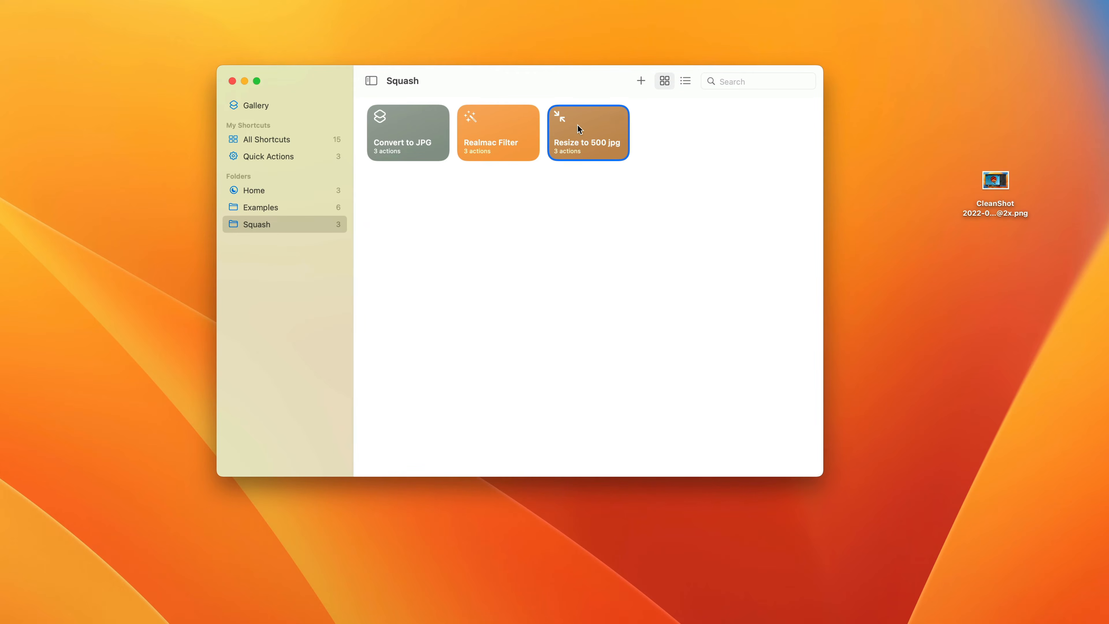
{"action": "double_click", "coordinate": [577, 125]}
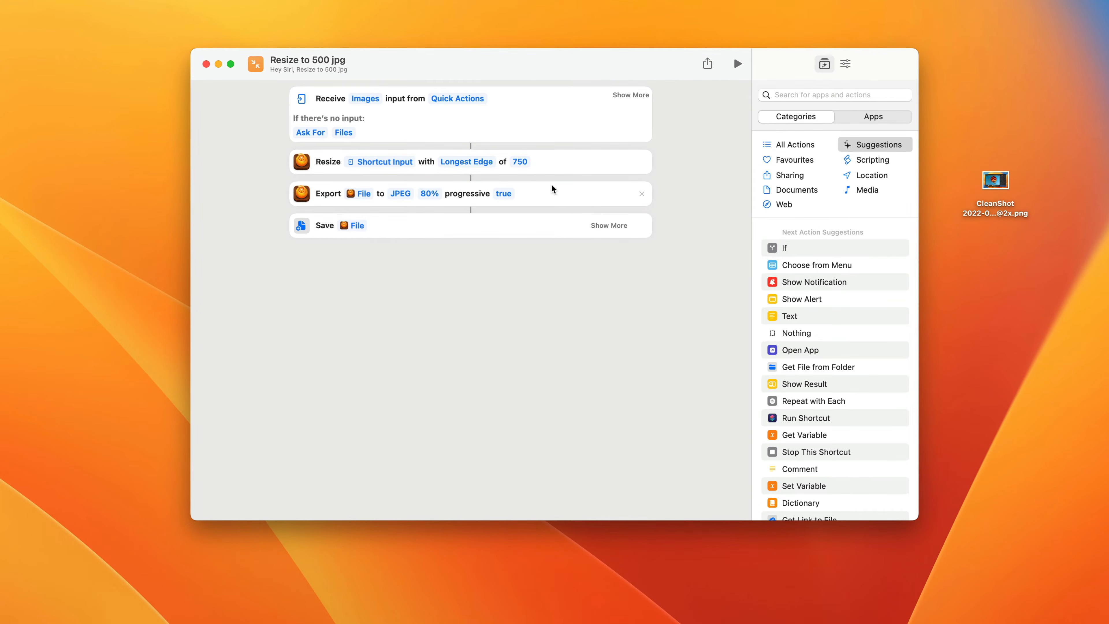
{"action": "left_click", "coordinate": [521, 162]}
{"action": "double_click", "coordinate": [522, 162]}
{"action": "type", "text": "500"}
{"action": "left_click", "coordinate": [540, 307]}
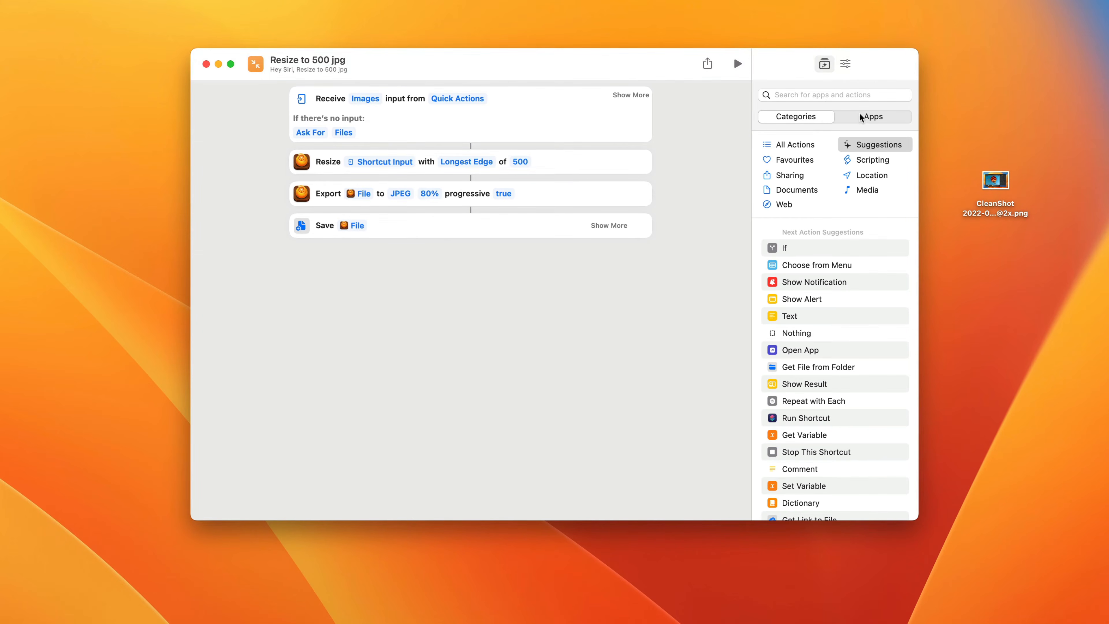
- Review the shortcut's Use as Quick Action option in its details and close the editor
{"action": "left_click", "coordinate": [845, 64]}
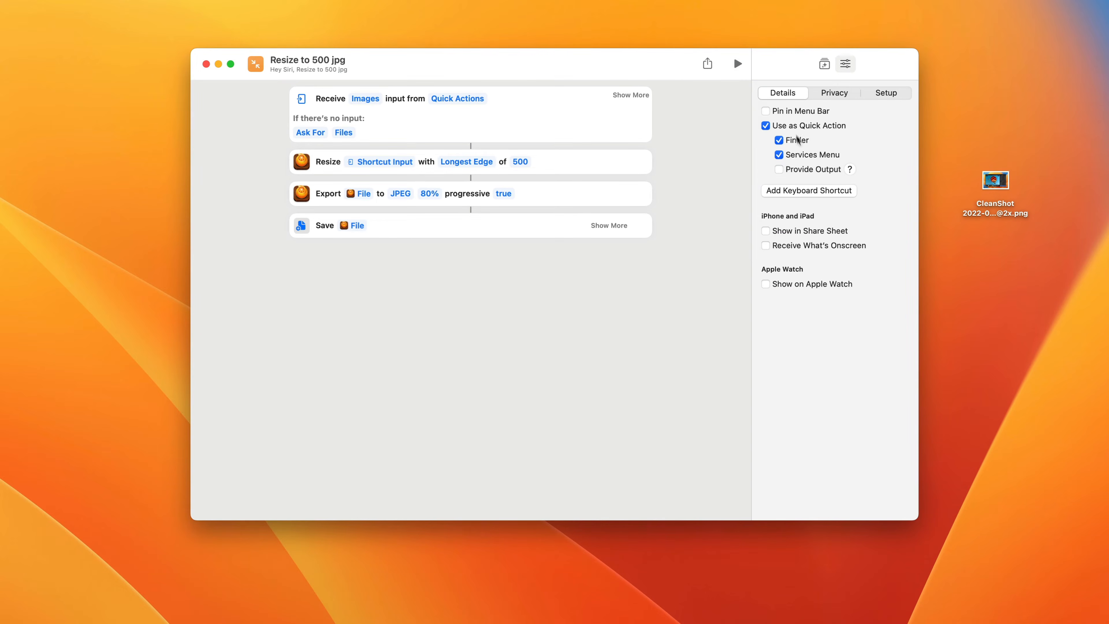
{"action": "left_click", "coordinate": [815, 128]}
{"action": "left_click", "coordinate": [811, 124]}
{"action": "left_click", "coordinate": [206, 65]}
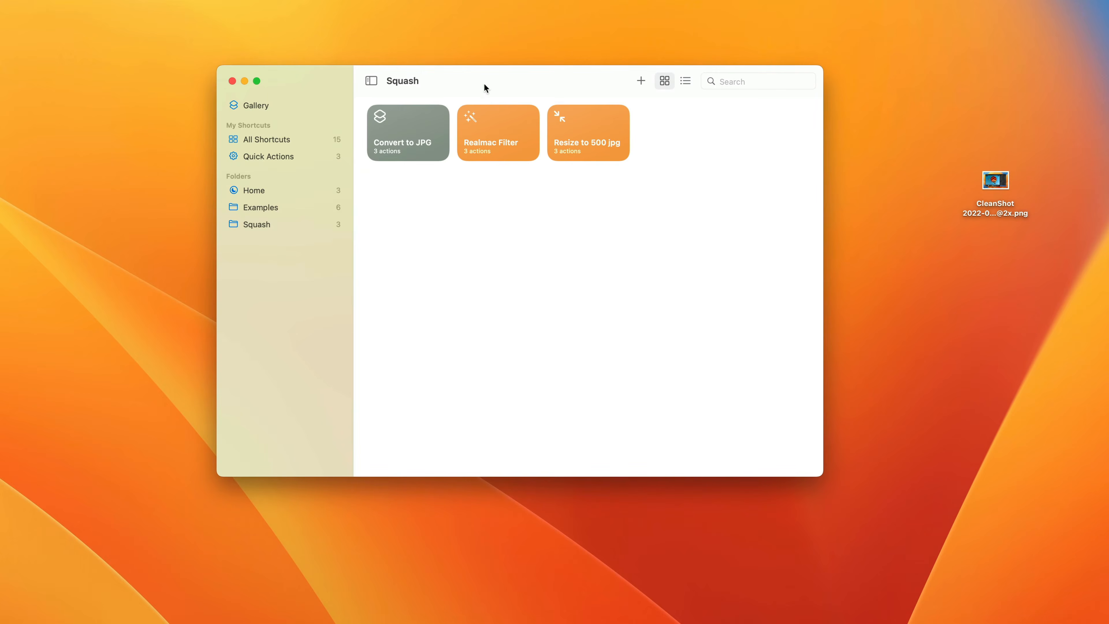
- Quit Shortcuts and run the Convert to JPG quick action on the CleanShot PNG file on the desktop
{"action": "key", "text": "super+q"}
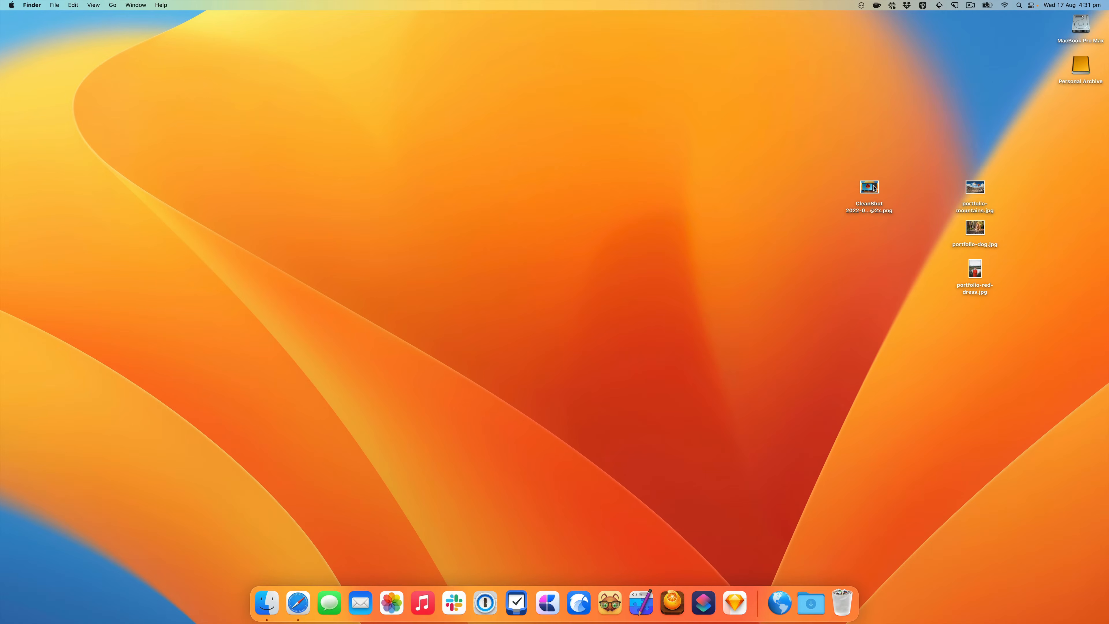
{"action": "left_click", "coordinate": [998, 181]}
{"action": "right_click", "coordinate": [857, 190]}
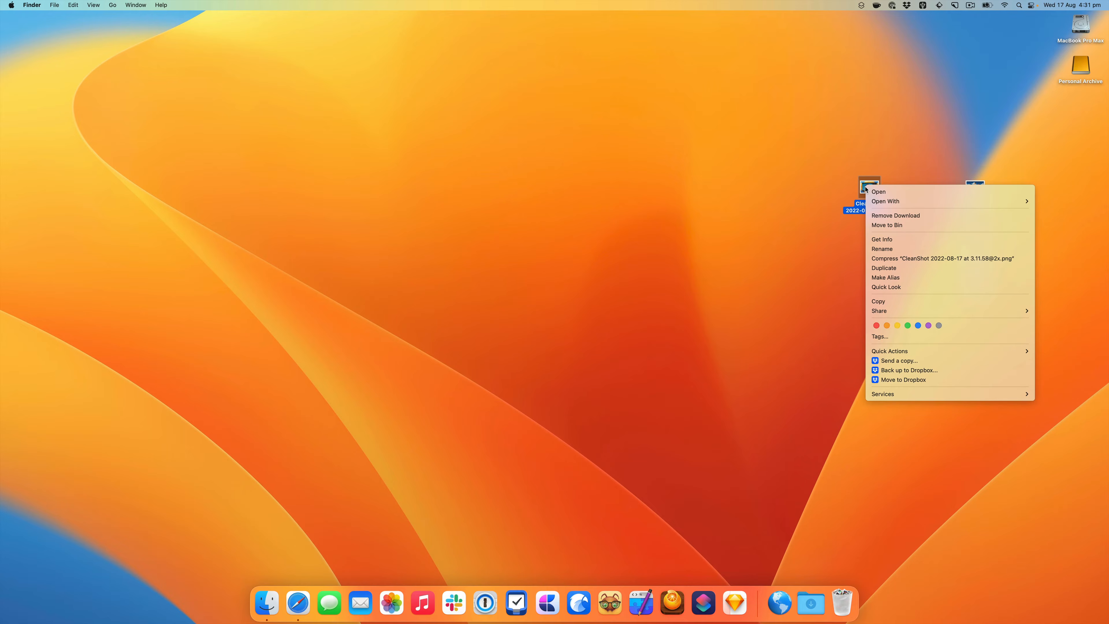
{"action": "mouse_move", "coordinate": [899, 356]}
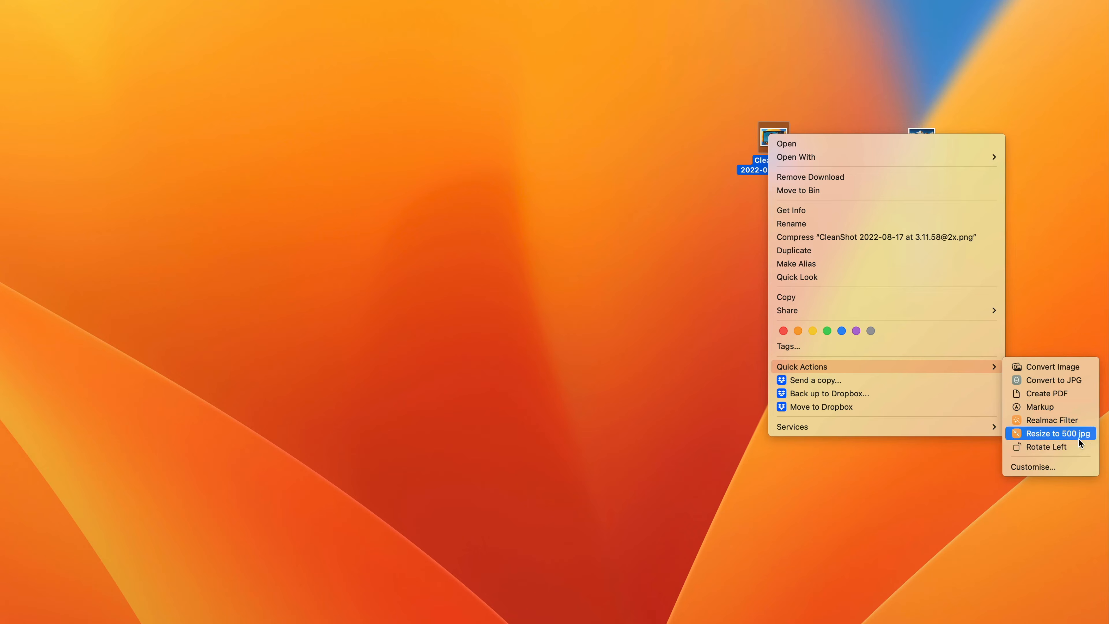
{"action": "left_click", "coordinate": [1068, 382]}
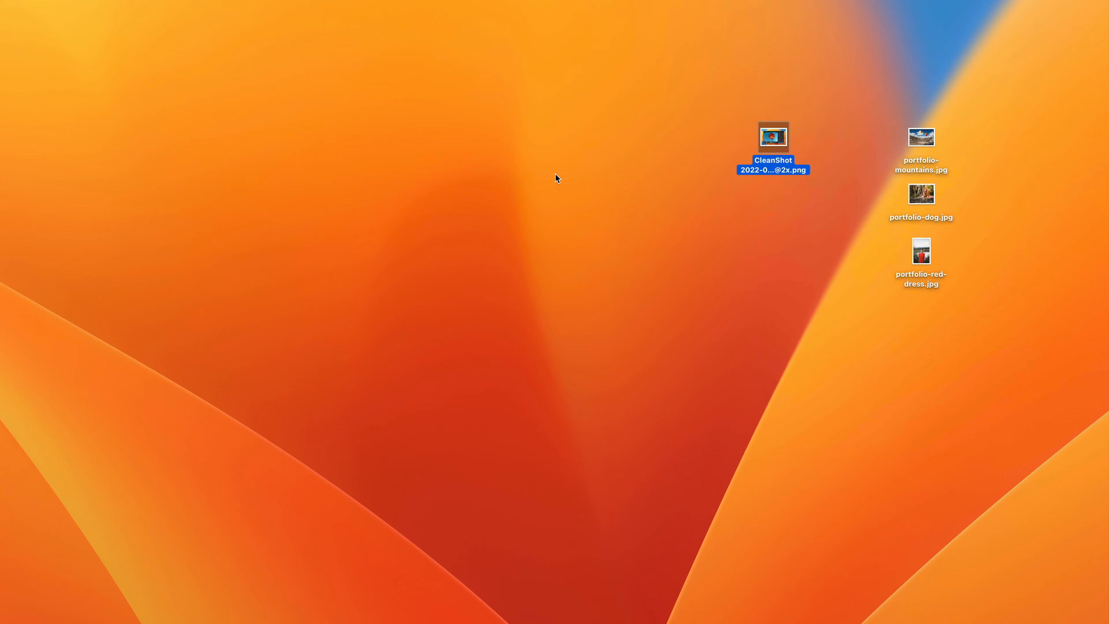
{"action": "left_click", "coordinate": [549, 277]}
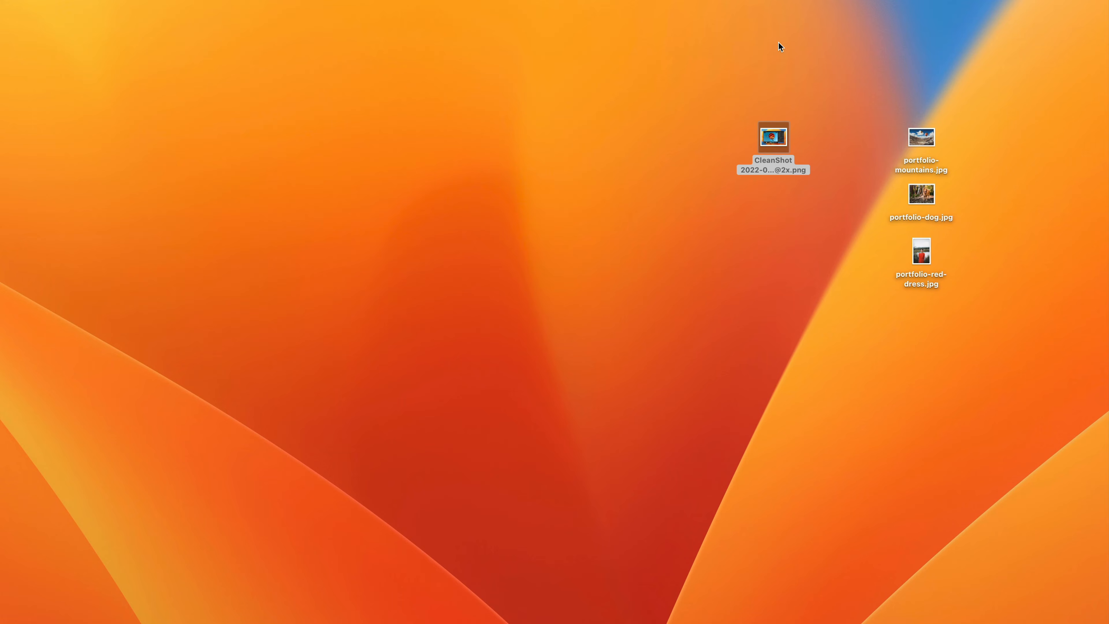
- Preview the converted CleanShot JPG on the desktop with Quick Look and close the preview
{"action": "left_click", "coordinate": [1066, 26]}
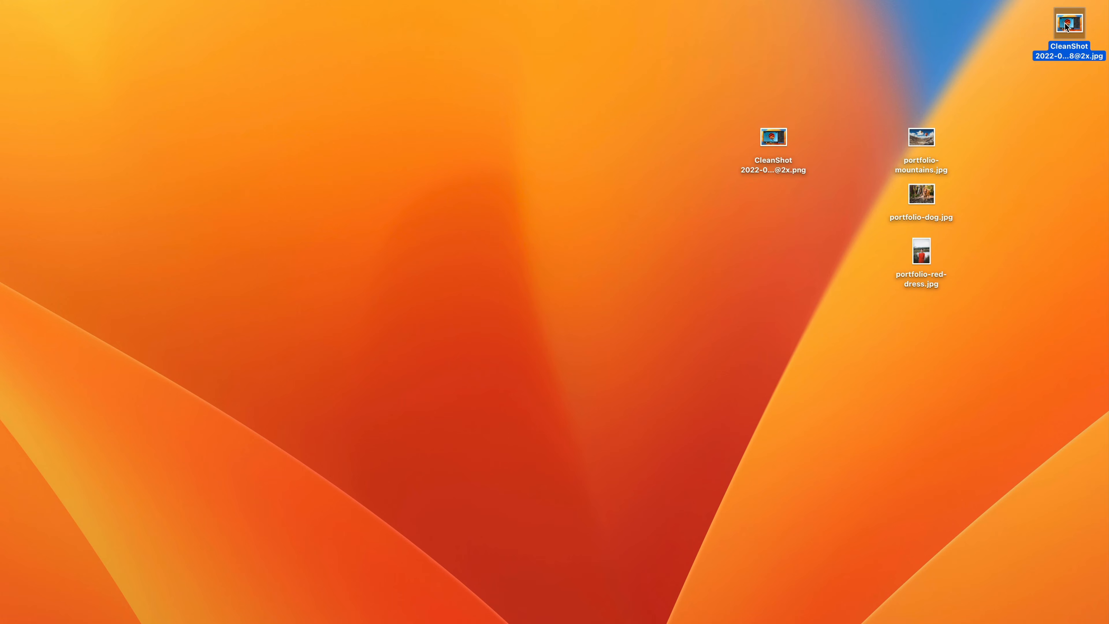
{"action": "key", "text": "space"}
{"action": "key", "text": "space"}
- Run the Realmac Filter quick action on the three portfolio JPG images, choosing the Desktop folder as the output location
{"action": "left_click_drag", "start_coordinate": [951, 81], "coordinate": [913, 292]}
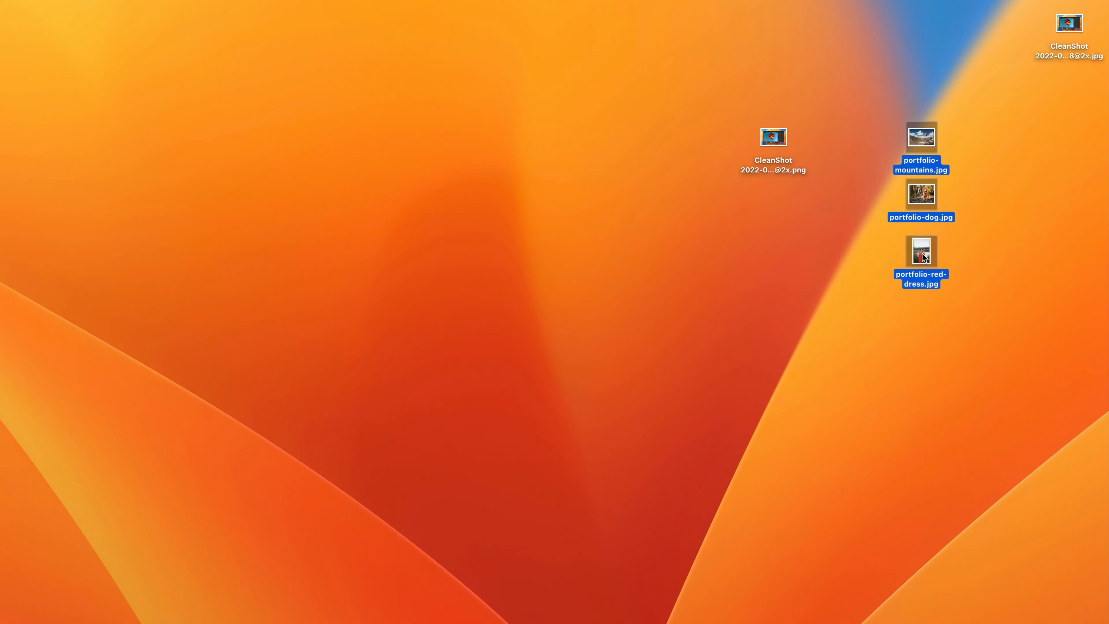
{"action": "right_click", "coordinate": [927, 253]}
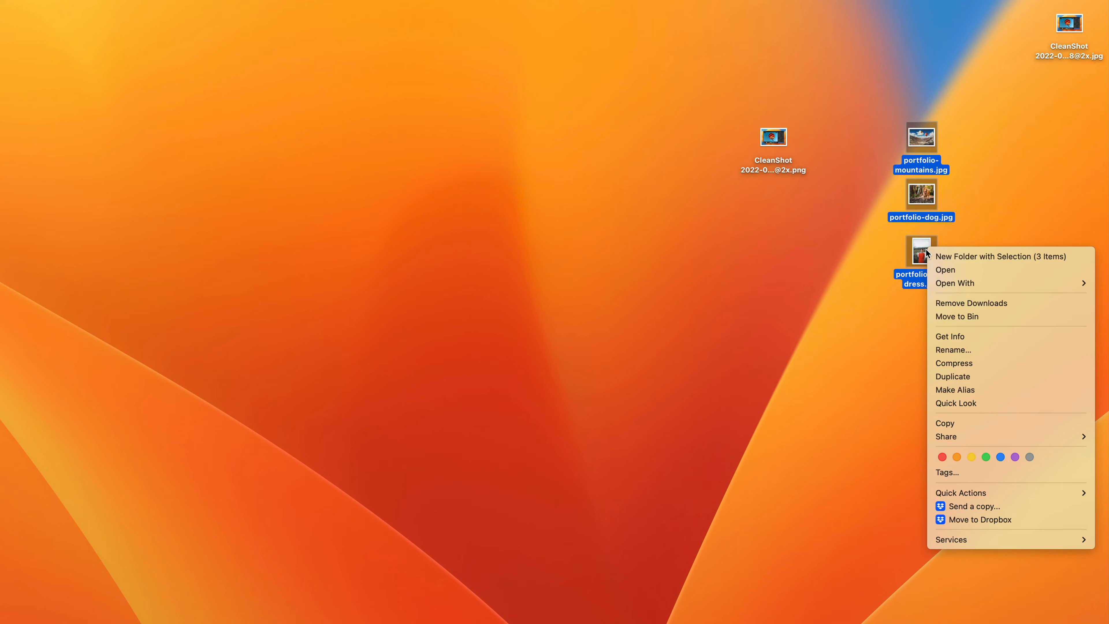
{"action": "mouse_move", "coordinate": [963, 497]}
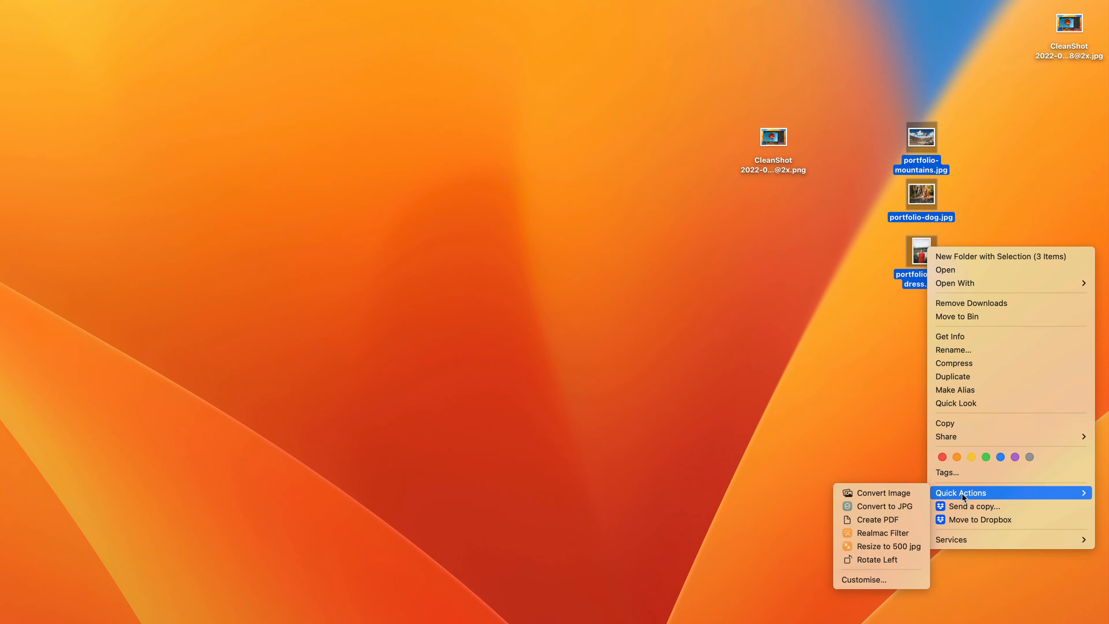
{"action": "left_click", "coordinate": [913, 533]}
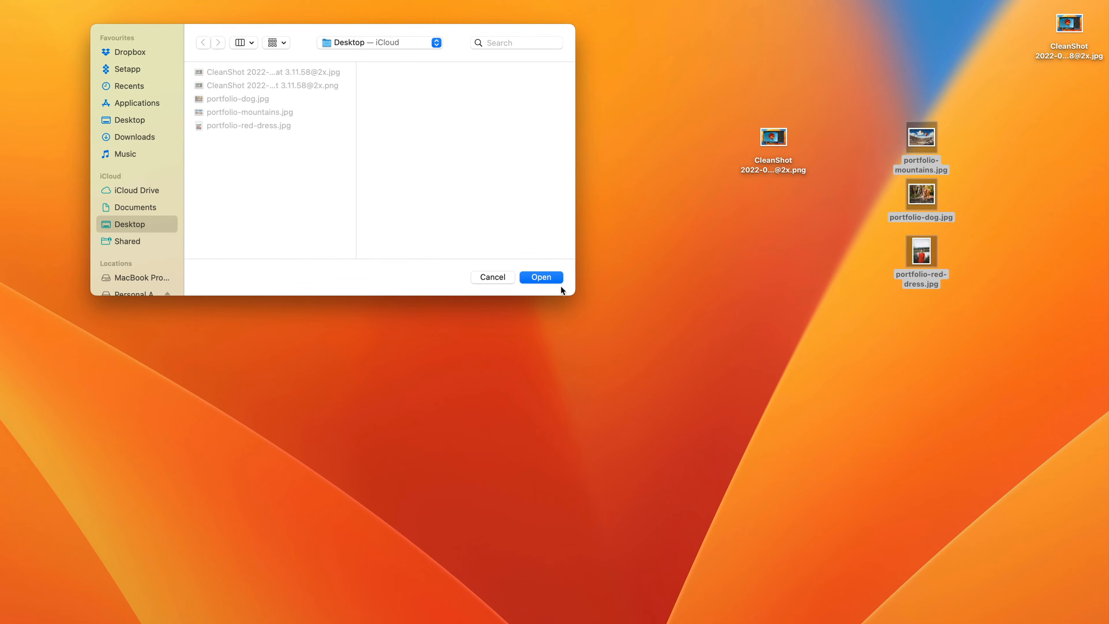
{"action": "left_click", "coordinate": [542, 277]}
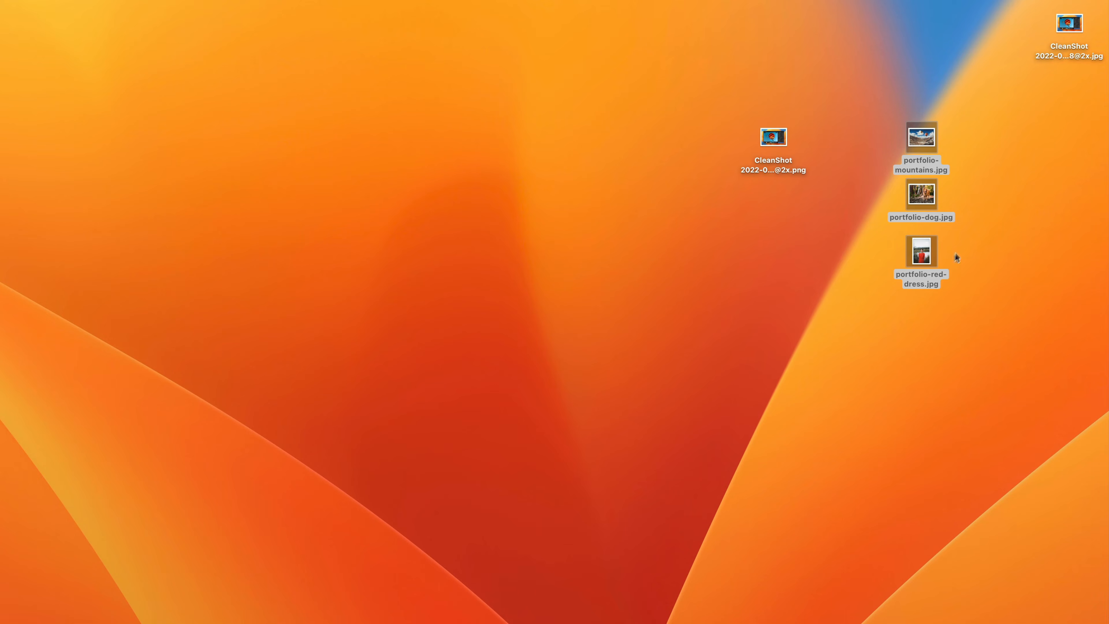
{"action": "left_click", "coordinate": [970, 103]}
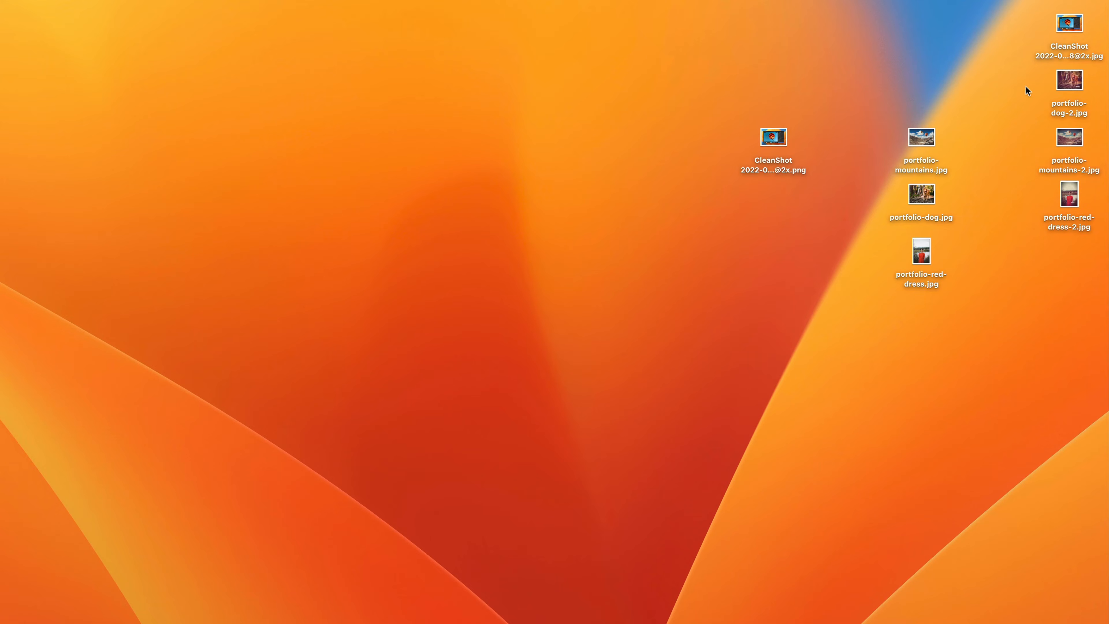
- Preview the three filtered portfolio copies one after another with Quick Look and close the preview
{"action": "left_click_drag", "start_coordinate": [1026, 86], "coordinate": [1072, 247]}
{"action": "key", "text": "space"}
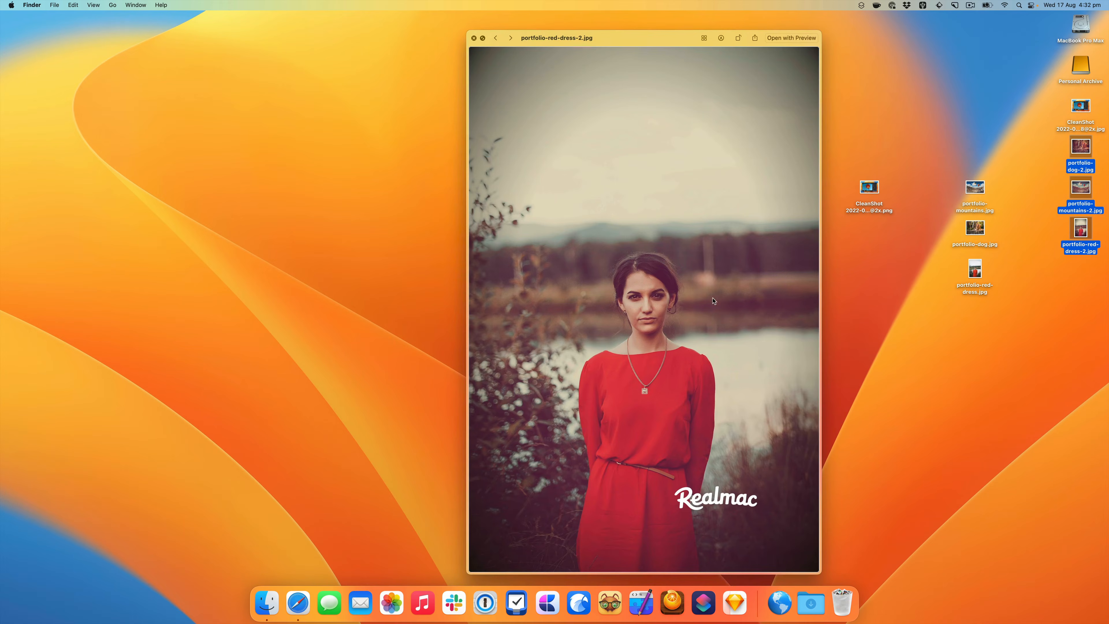
{"action": "key", "text": "Left"}
{"action": "key", "text": "Left"}
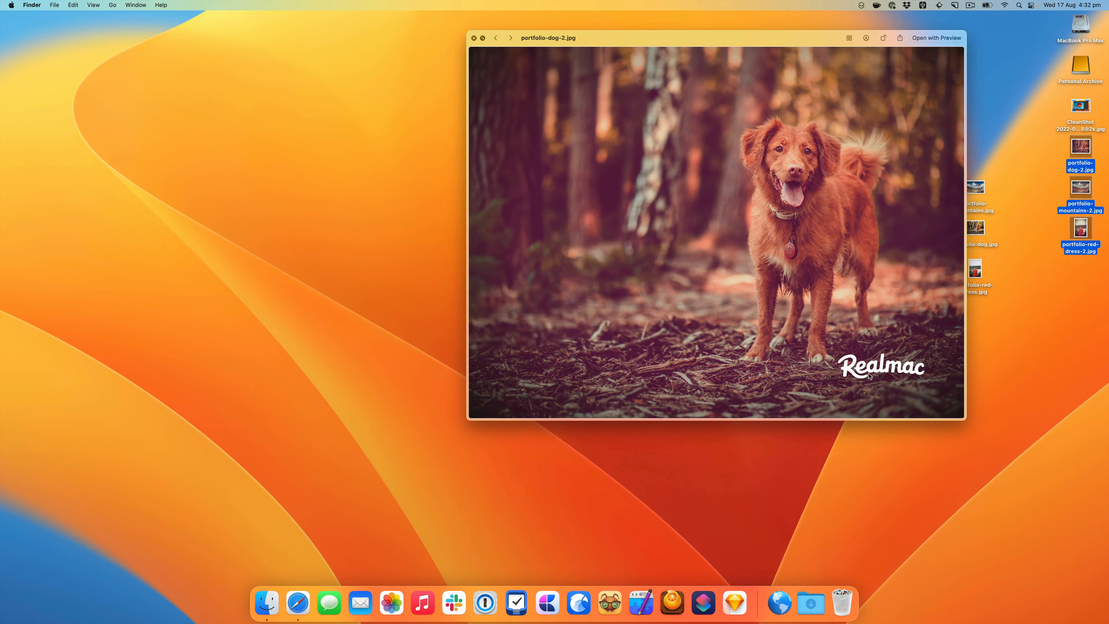
{"action": "key", "text": "space"}
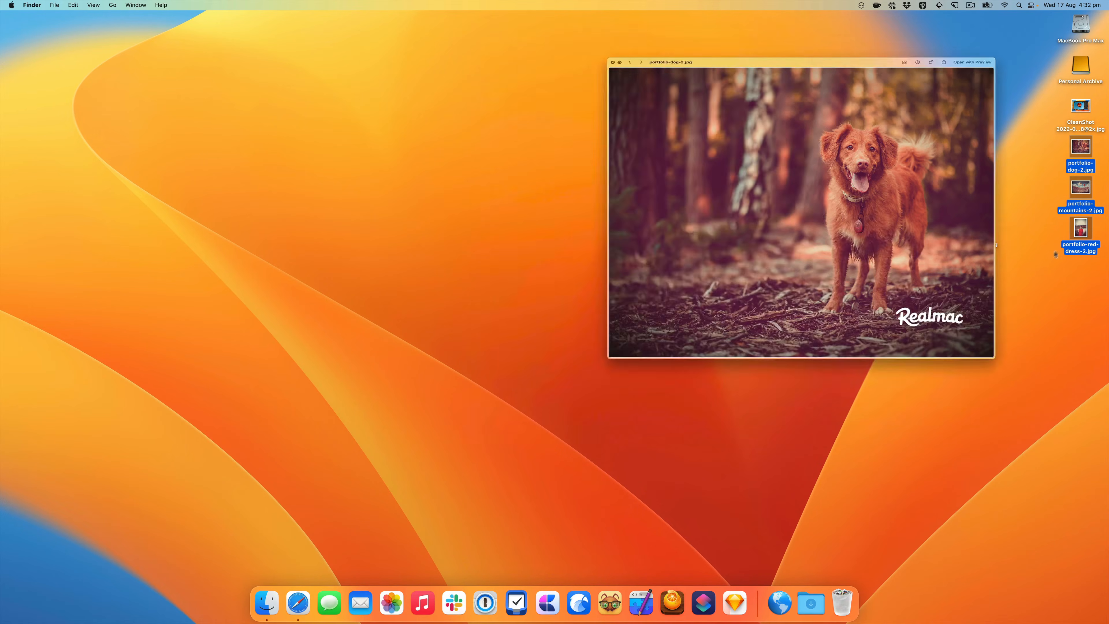
- Place portfolio-red-dress-2.jpg beside portfolio-red-dress.jpg and compare the two images by switching back and forth in Quick Look
{"action": "left_click", "coordinate": [1059, 281]}
{"action": "left_click_drag", "start_coordinate": [1080, 229], "coordinate": [898, 236]}
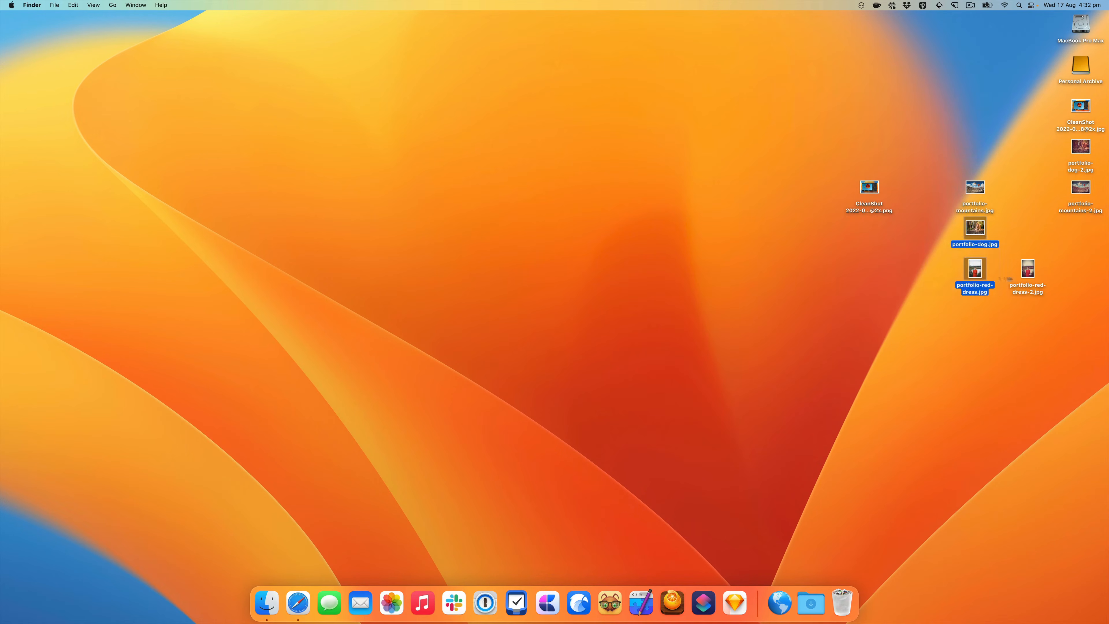
{"action": "left_click_drag", "start_coordinate": [1026, 308], "coordinate": [942, 280]}
{"action": "key", "text": "space"}
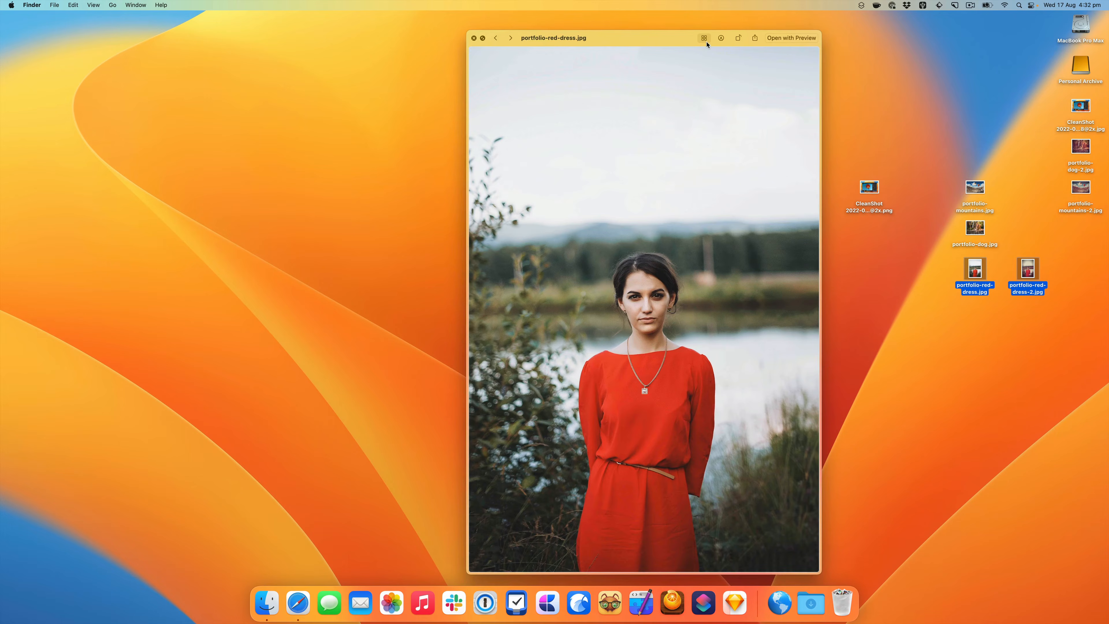
{"action": "key", "text": "Right"}
{"action": "key", "text": "Left"}
{"action": "key", "text": "Right"}
{"action": "key", "text": "Left"}
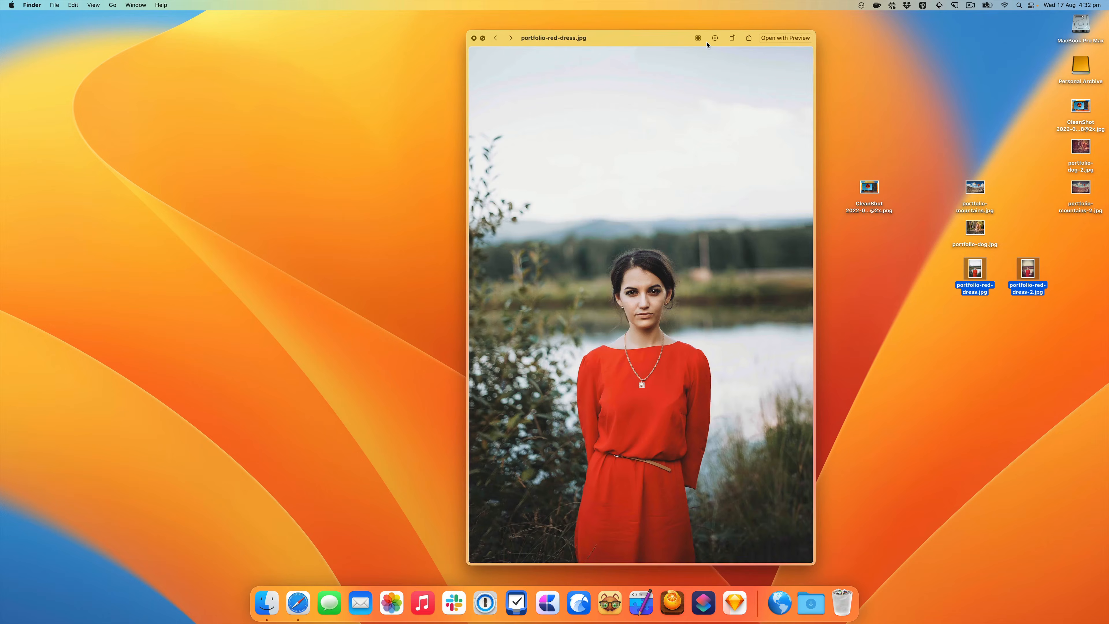
{"action": "key", "text": "Right"}
{"action": "key", "text": "Left"}
{"action": "key", "text": "Right"}
{"action": "key", "text": "Left"}
{"action": "key", "text": "Right"}
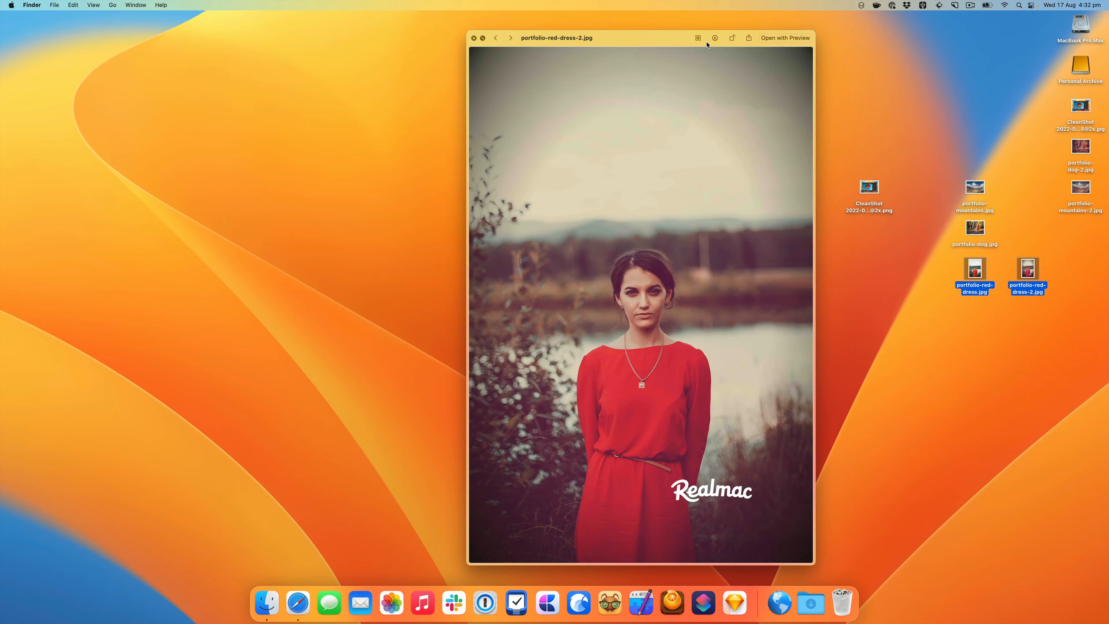
{"action": "key", "text": "Left"}
{"action": "key", "text": "Right"}
{"action": "key", "text": "space"}
{"action": "left_click", "coordinate": [980, 128]}
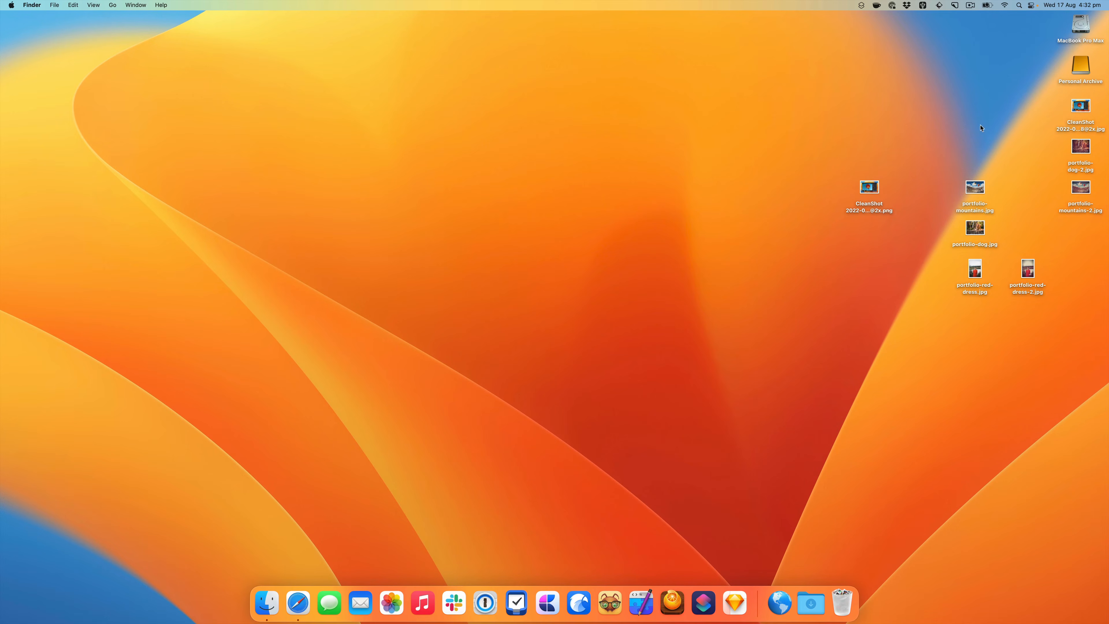
- Gather the converted CleanShot JPG and the three filtered portfolio copies and move them to the Bin
{"action": "left_click_drag", "start_coordinate": [1052, 120], "coordinate": [1078, 169]}
{"action": "left_click_drag", "start_coordinate": [1096, 244], "coordinate": [1036, 317]}
{"action": "left_click_drag", "start_coordinate": [1048, 258], "coordinate": [1020, 448]}
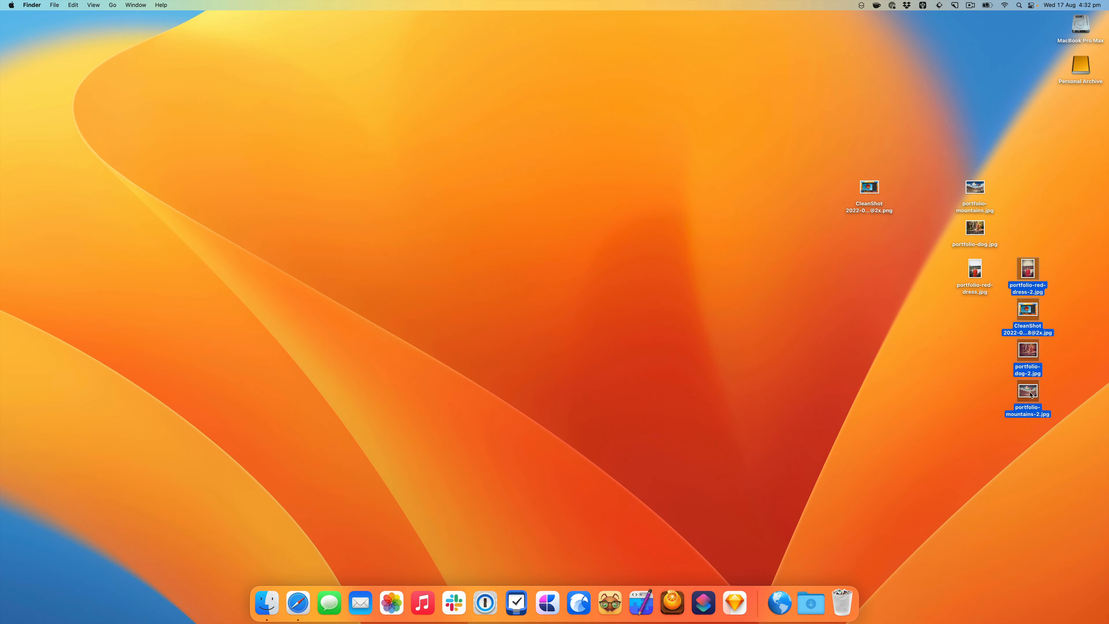
{"action": "left_click_drag", "start_coordinate": [1030, 393], "coordinate": [851, 615]}
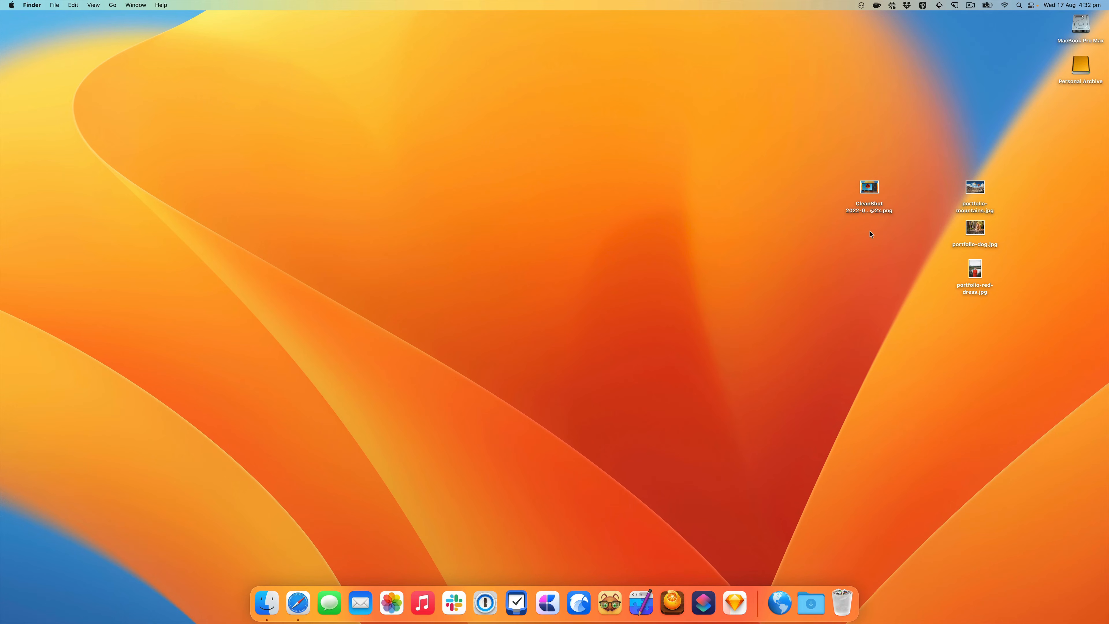
- Review the quick actions offered for the CleanShot PNG file and leave without running one
{"action": "left_click", "coordinate": [869, 187]}
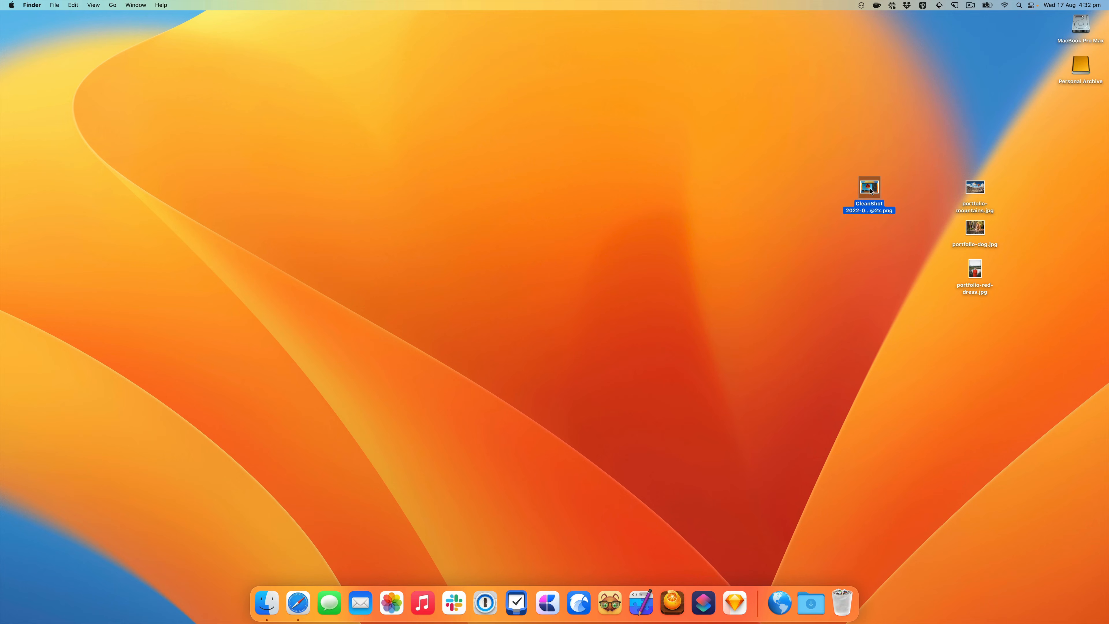
{"action": "right_click", "coordinate": [870, 190]}
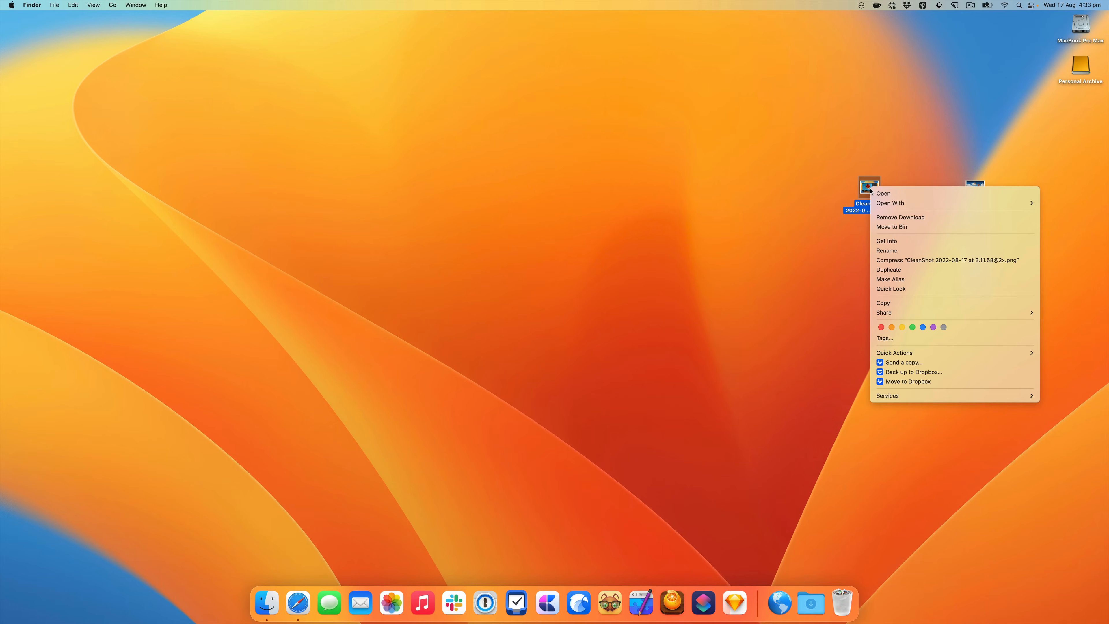
{"action": "mouse_move", "coordinate": [956, 354]}
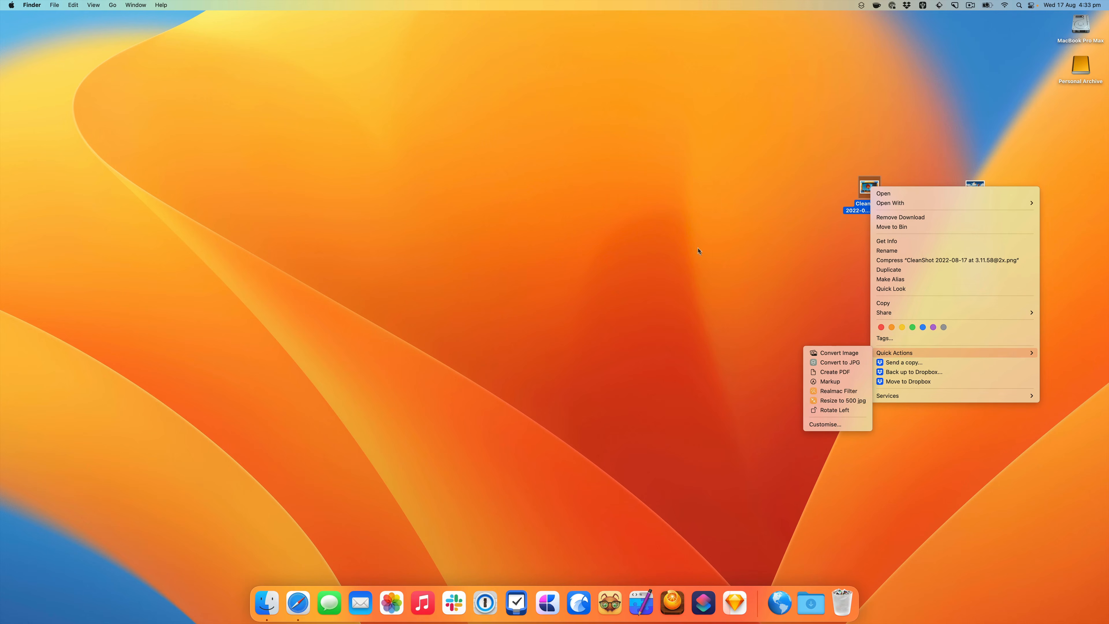
{"action": "left_click", "coordinate": [777, 249]}
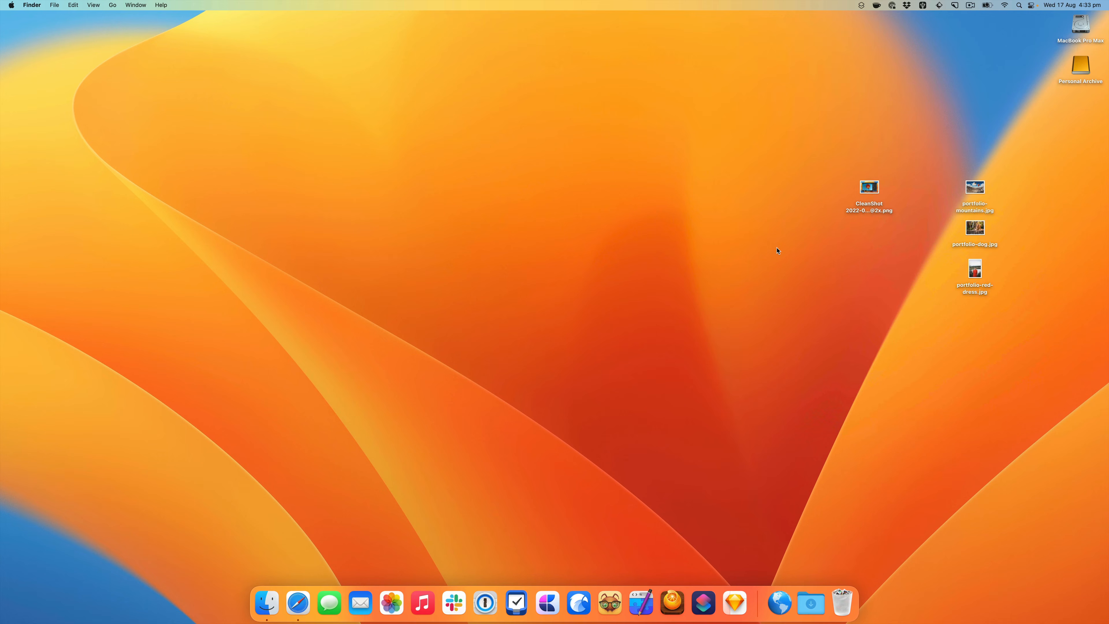